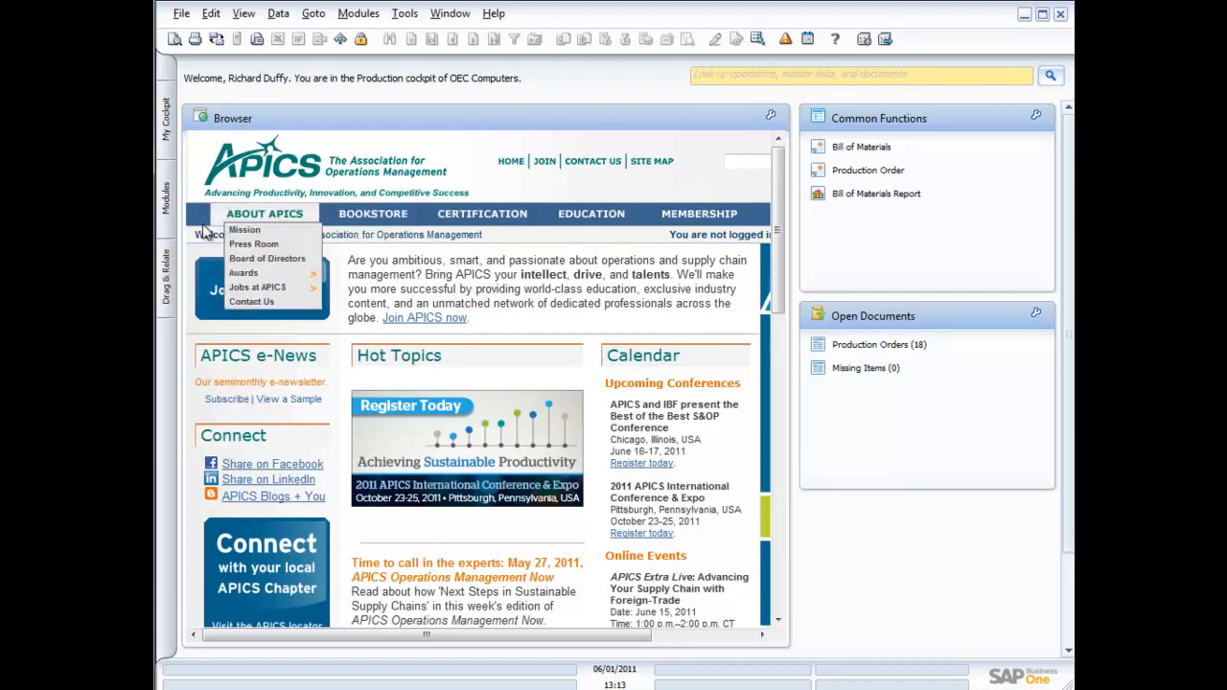
# - Open the Bill of Materials form from the Production module's common functions
pyautogui.click(167, 205)
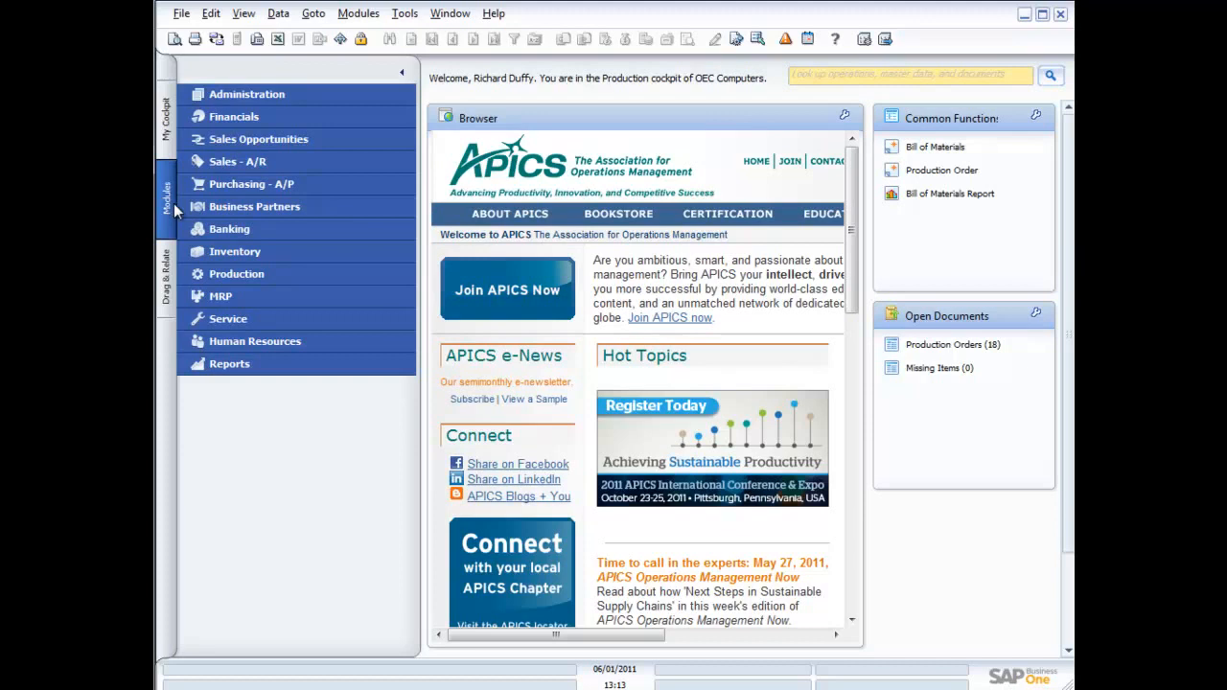
pyautogui.click(244, 276)
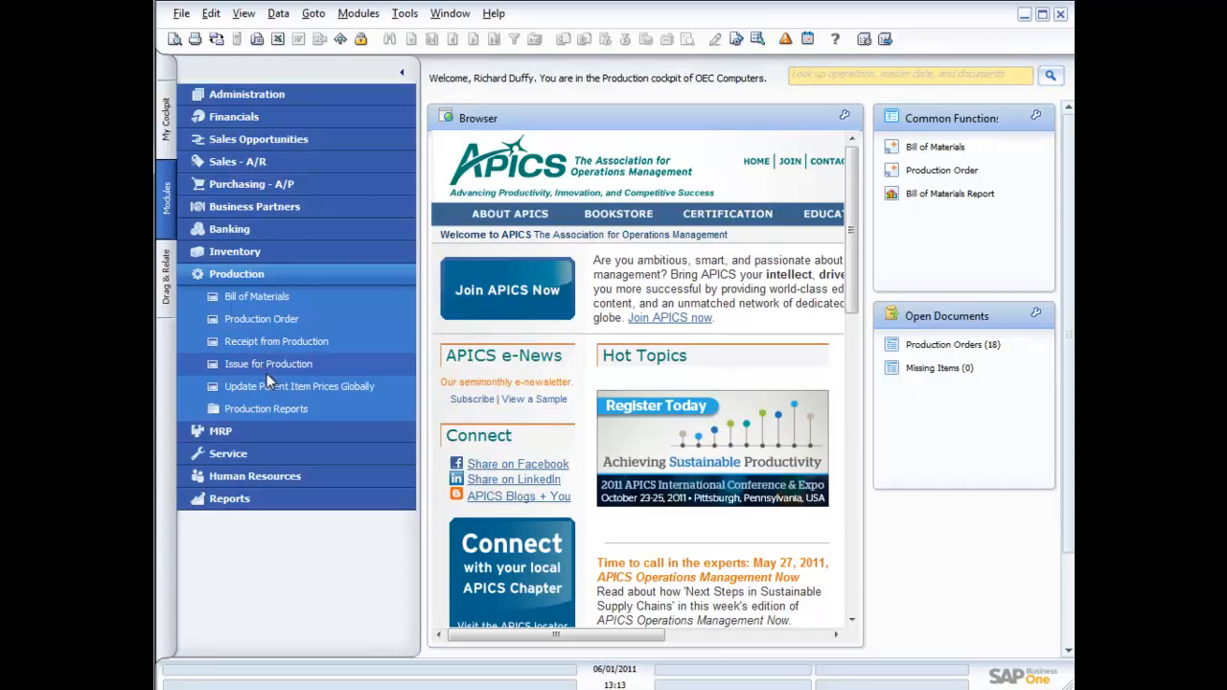
pyautogui.click(402, 75)
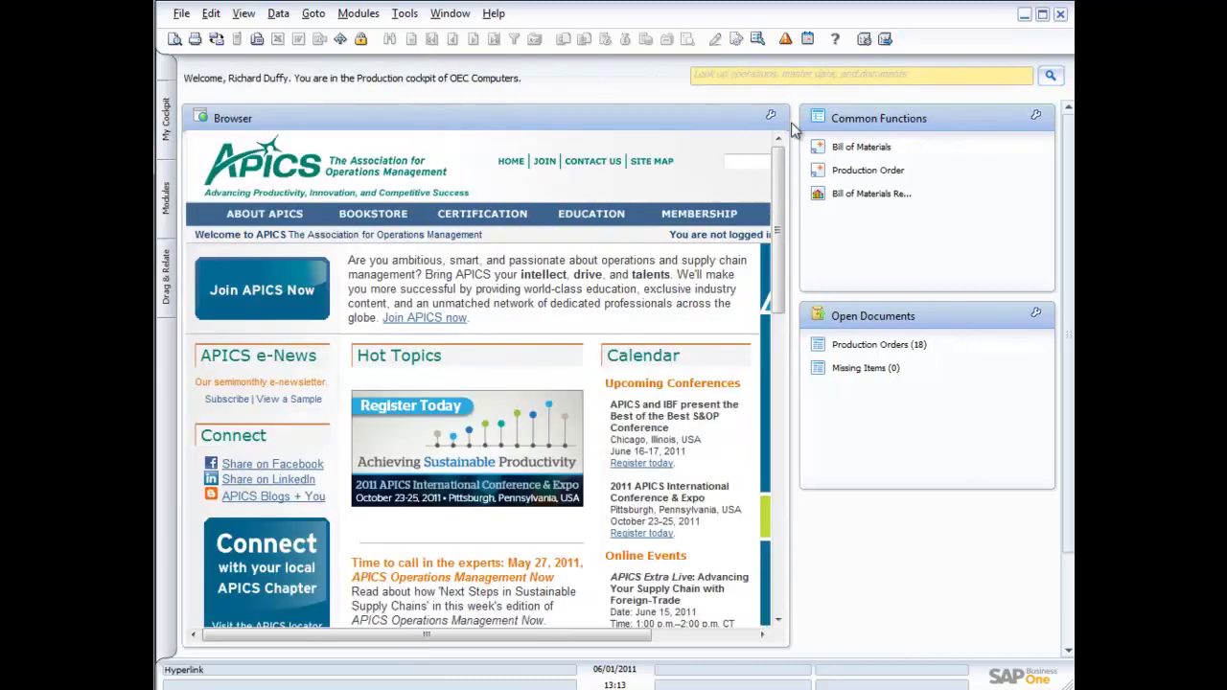
pyautogui.click(917, 136)
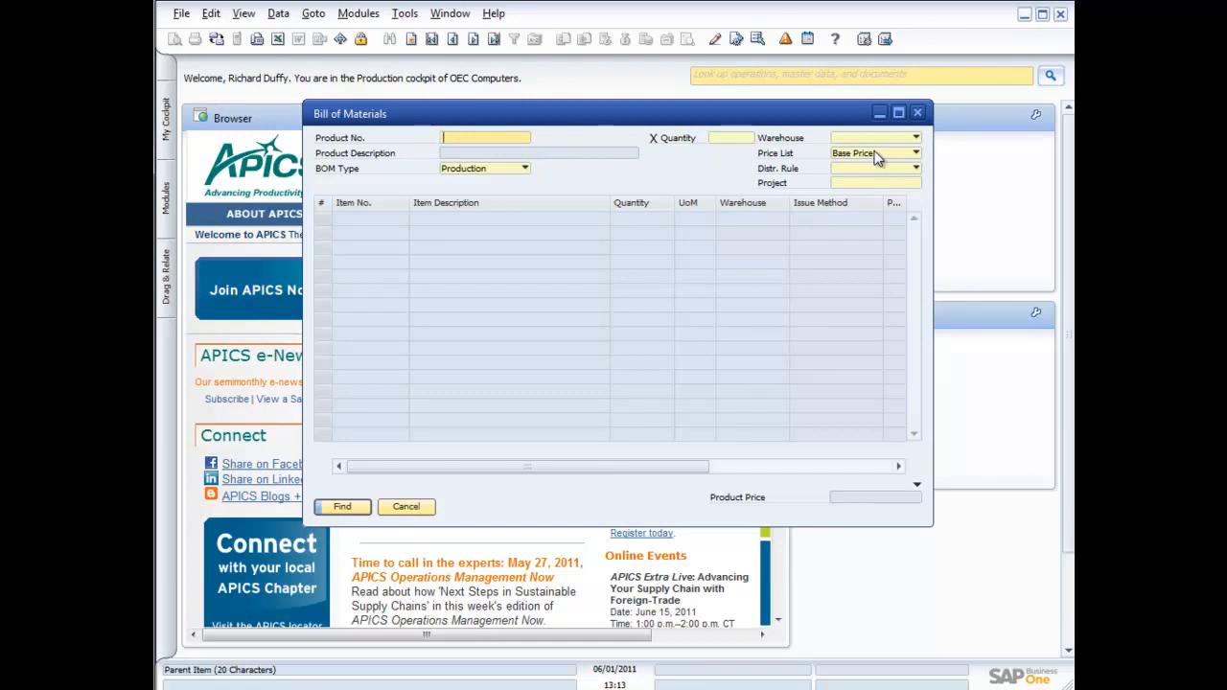
# - Choose Production as the BOM type to look up
pyautogui.click(525, 169)
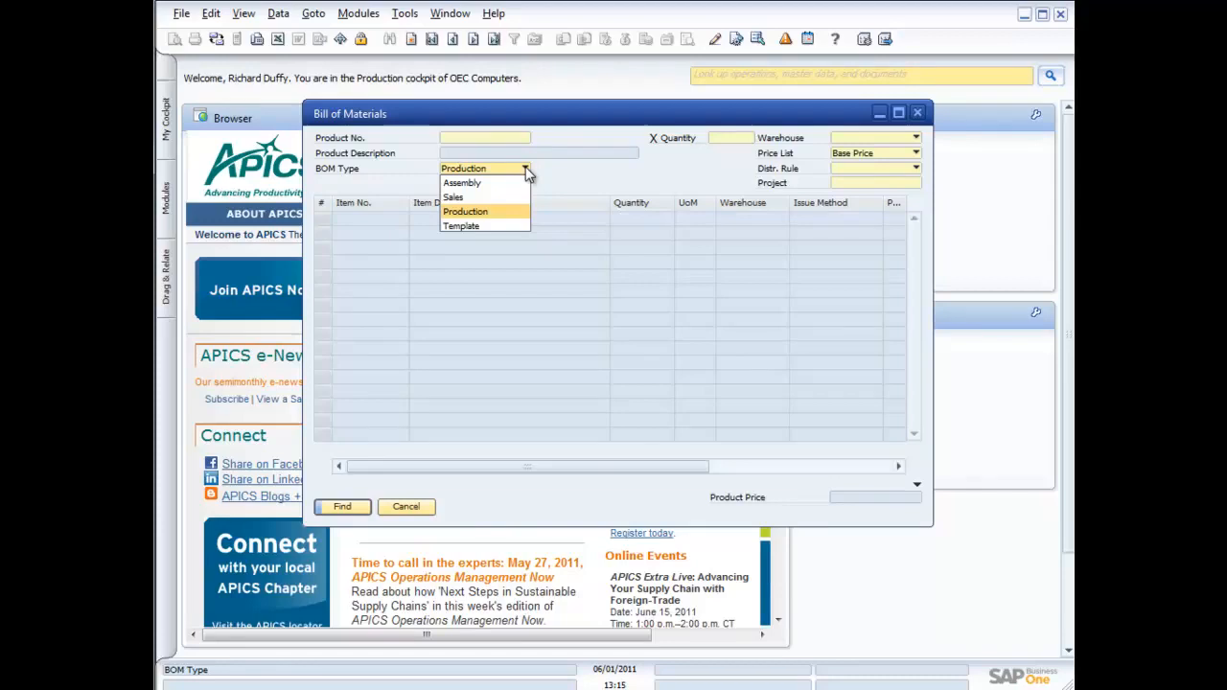
# - Find the LM4029 printer production BOM and confirm its components use Backflush issue method
pyautogui.click(431, 41)
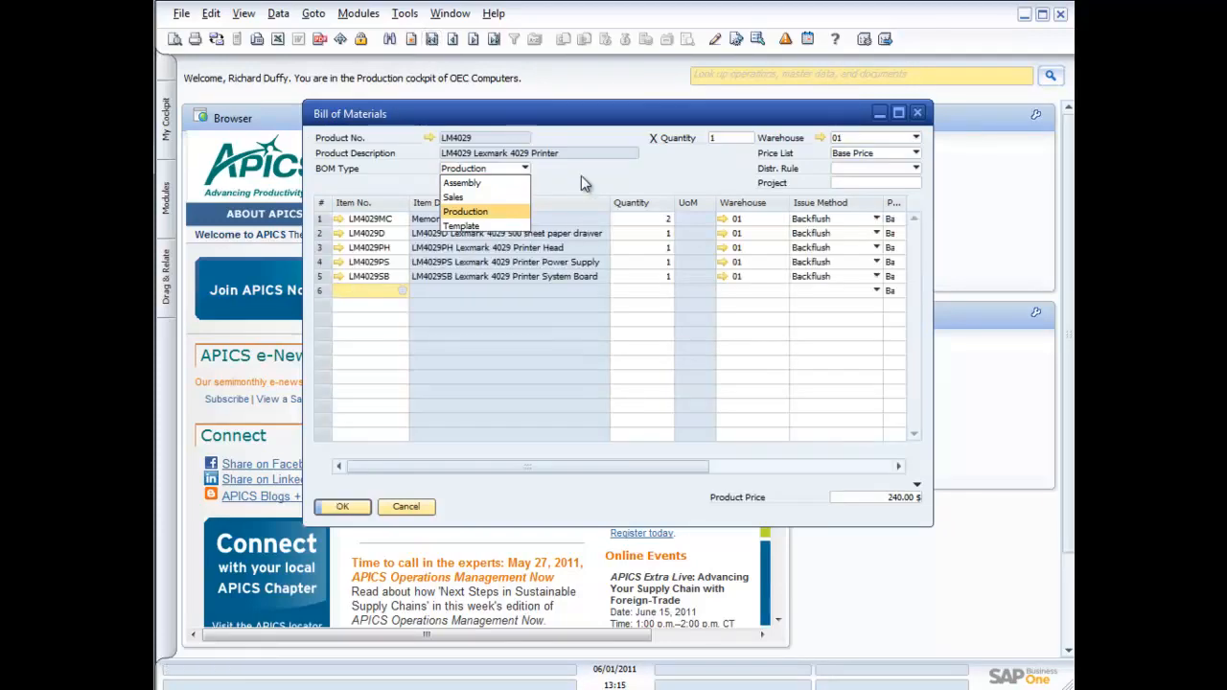
pyautogui.click(580, 175)
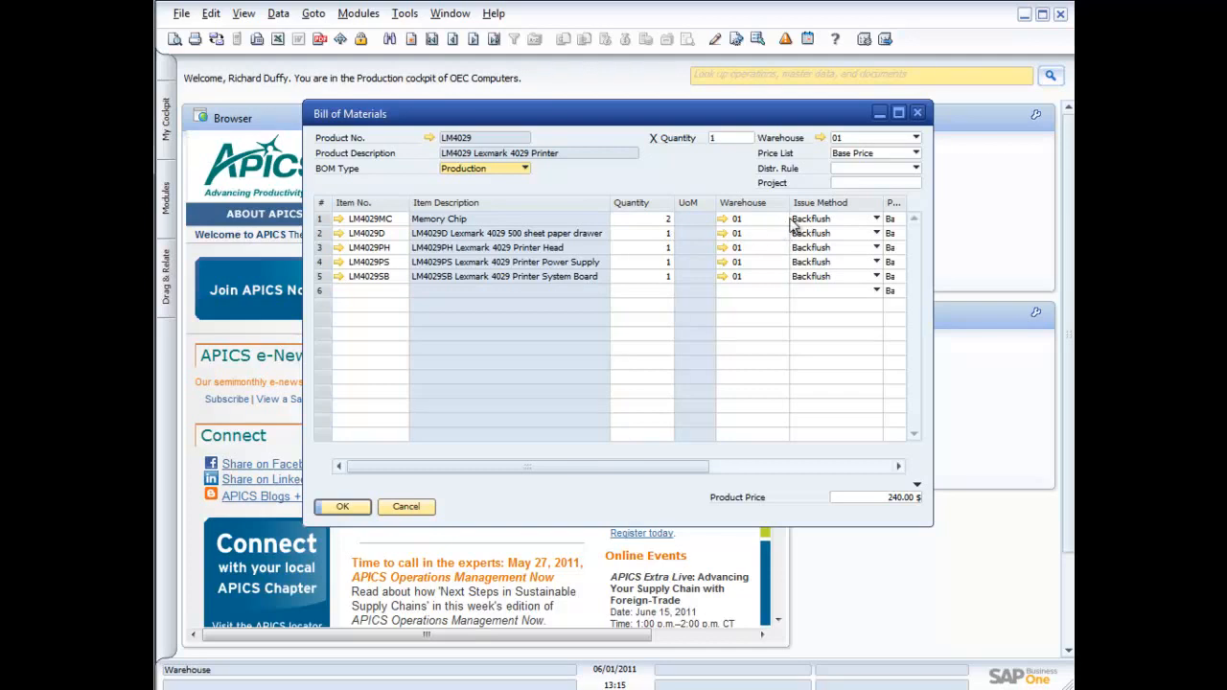
pyautogui.click(876, 220)
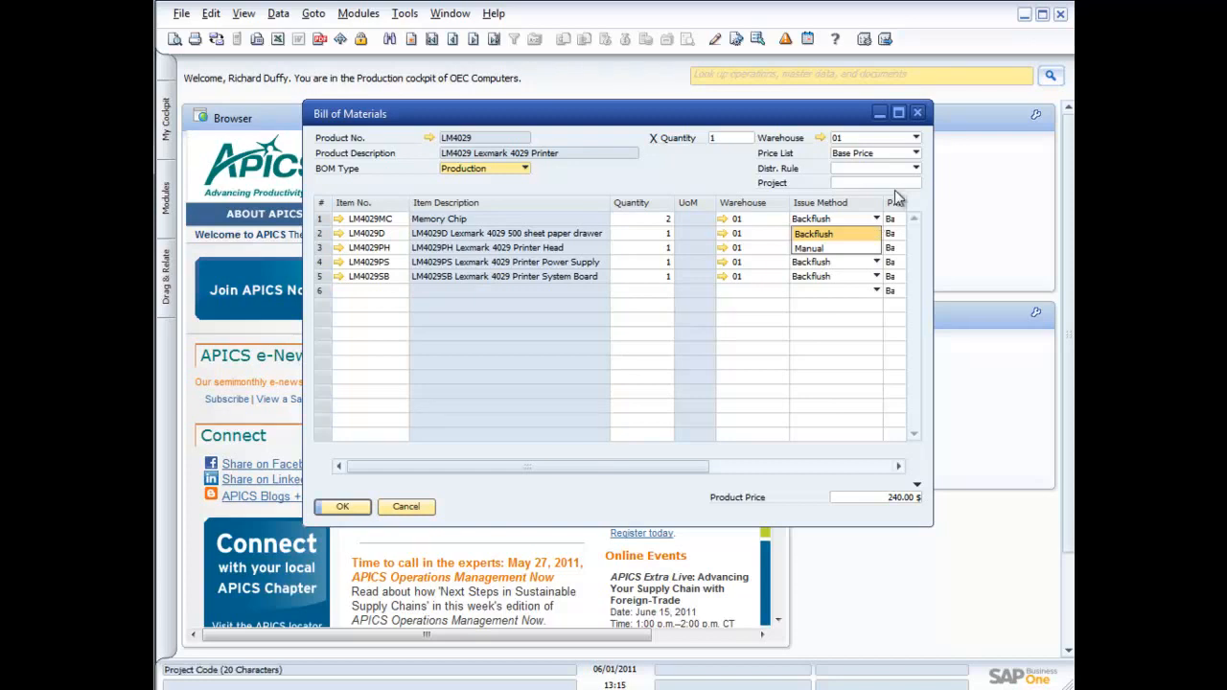
pyautogui.click(878, 222)
pyautogui.click(843, 465)
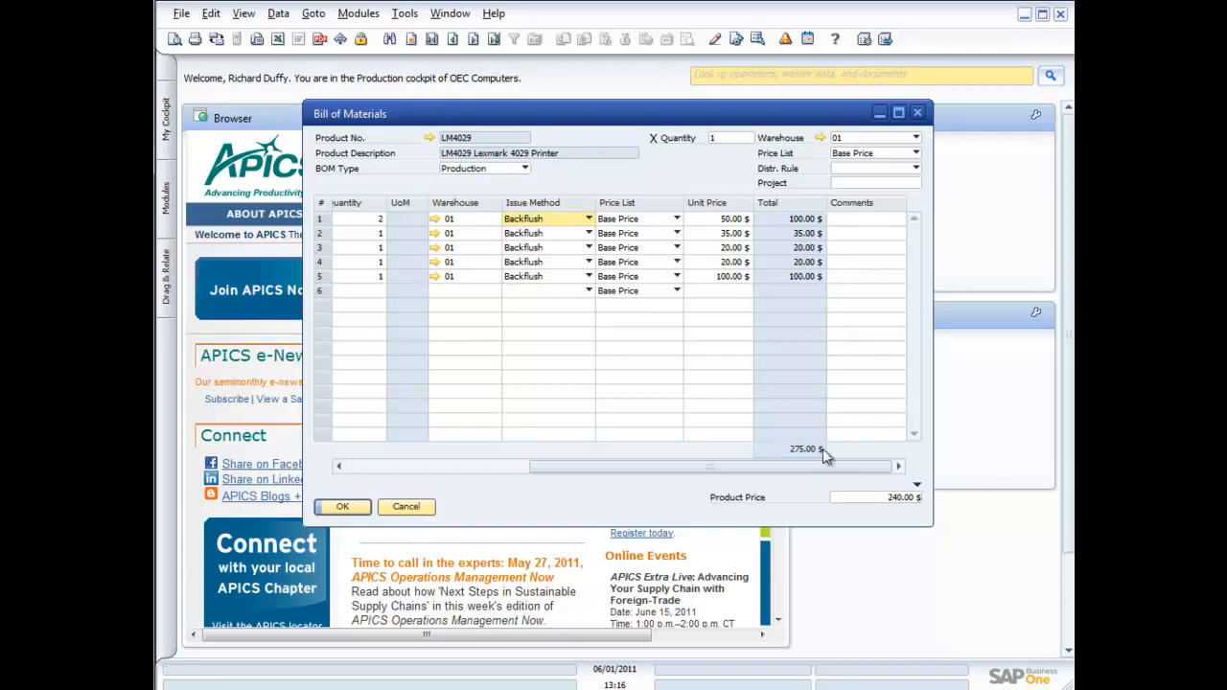
pyautogui.click(444, 466)
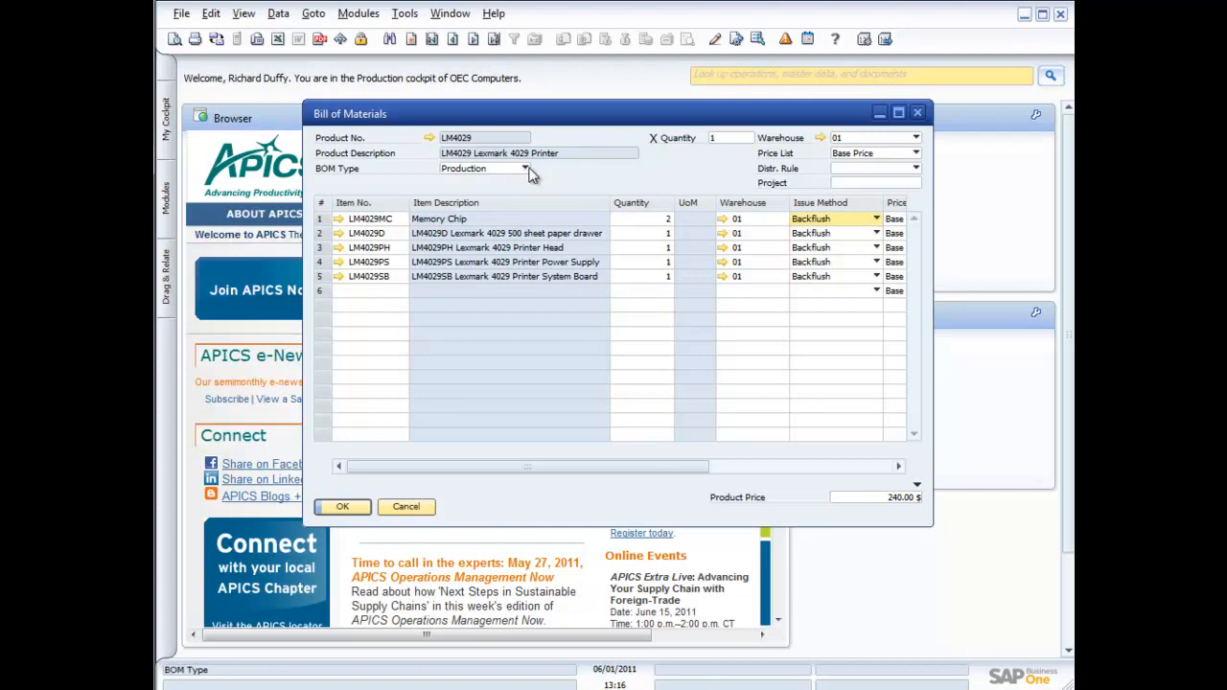
# - Step through BOM records to the last one, Server Point 10000
pyautogui.click(472, 39)
pyautogui.click(472, 39)
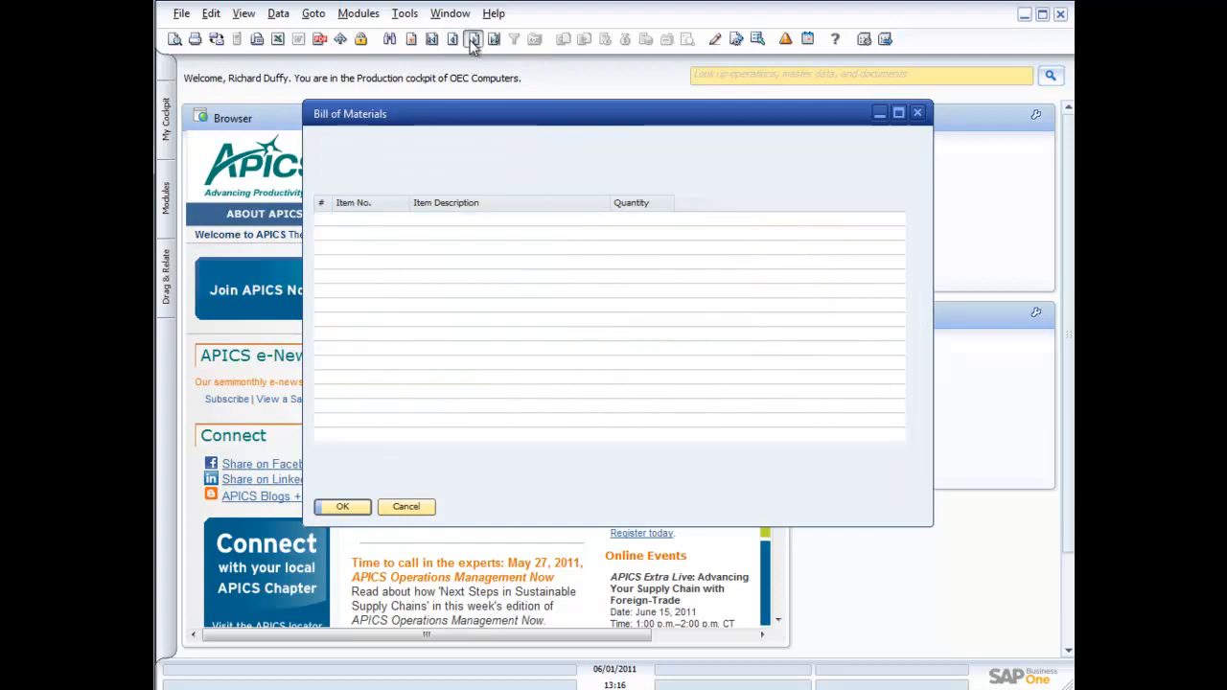
pyautogui.click(472, 39)
pyautogui.click(471, 39)
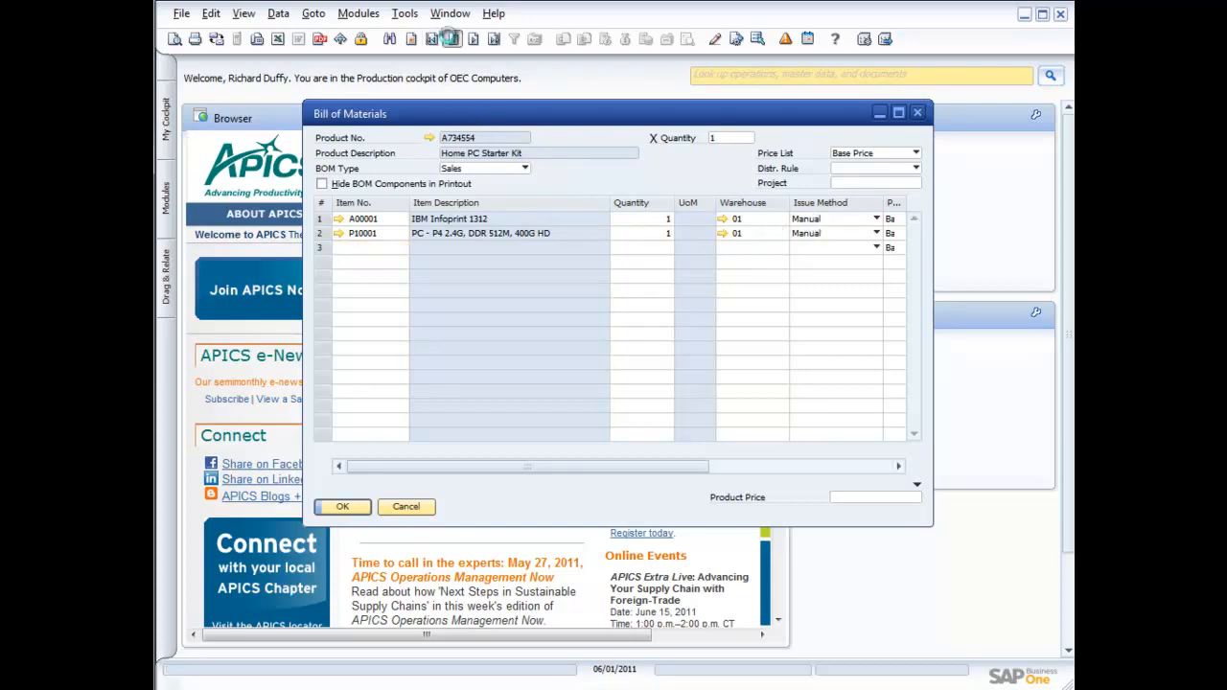
pyautogui.click(452, 38)
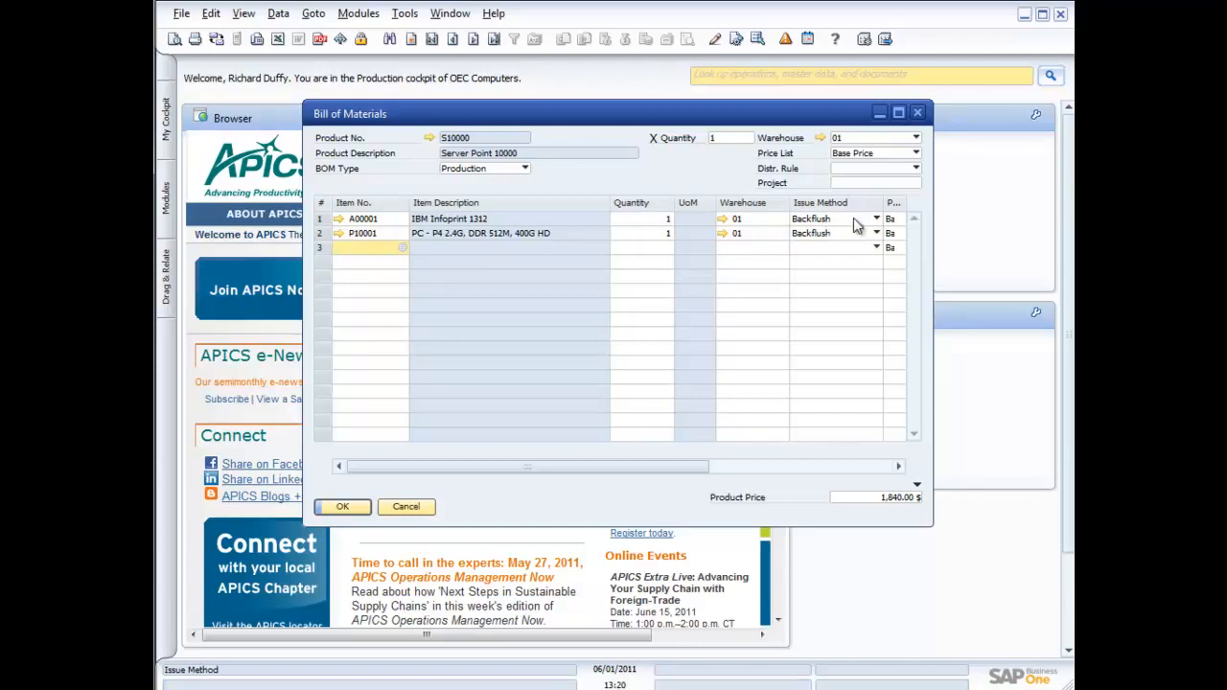
# - Confirm Backflush on its components, close the BOM and start a new production order
pyautogui.click(874, 220)
pyautogui.click(825, 234)
pyautogui.click(874, 234)
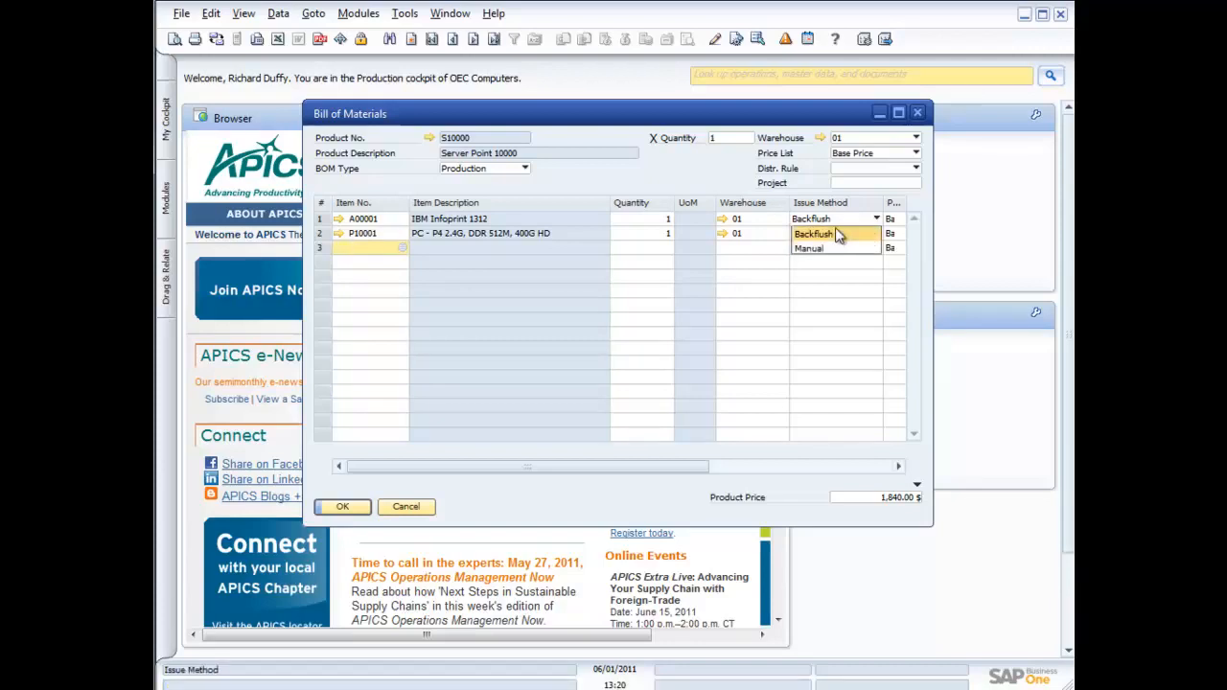
pyautogui.click(824, 248)
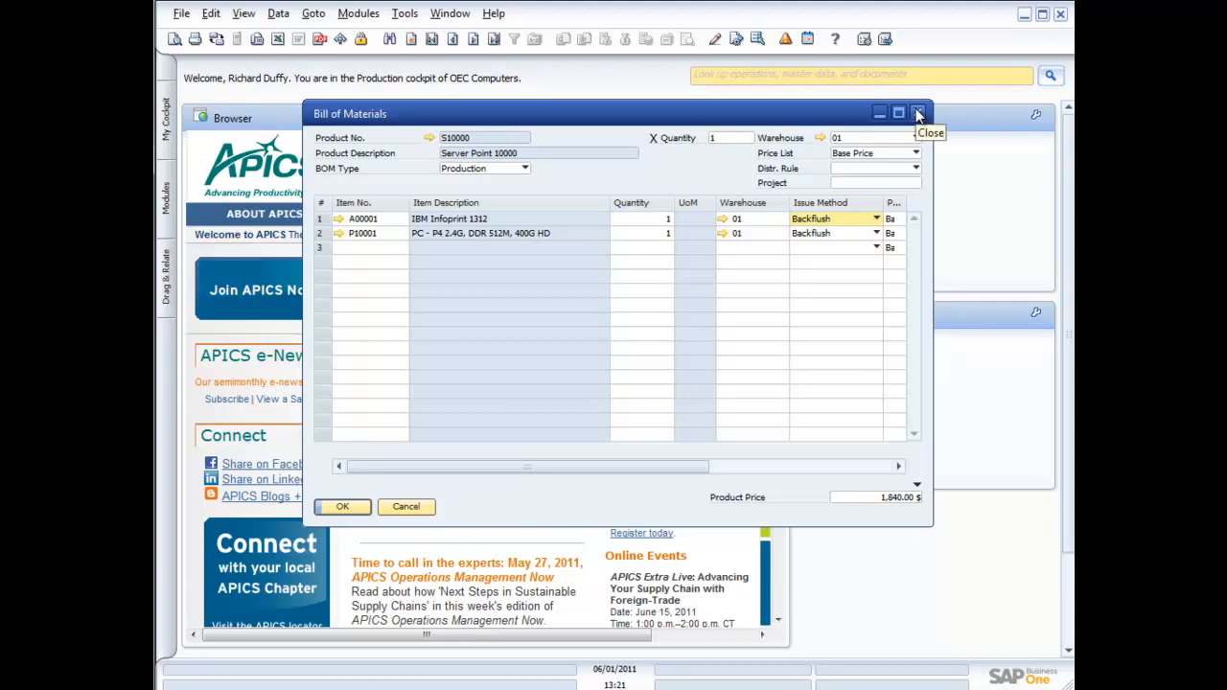
pyautogui.click(918, 114)
pyautogui.click(847, 179)
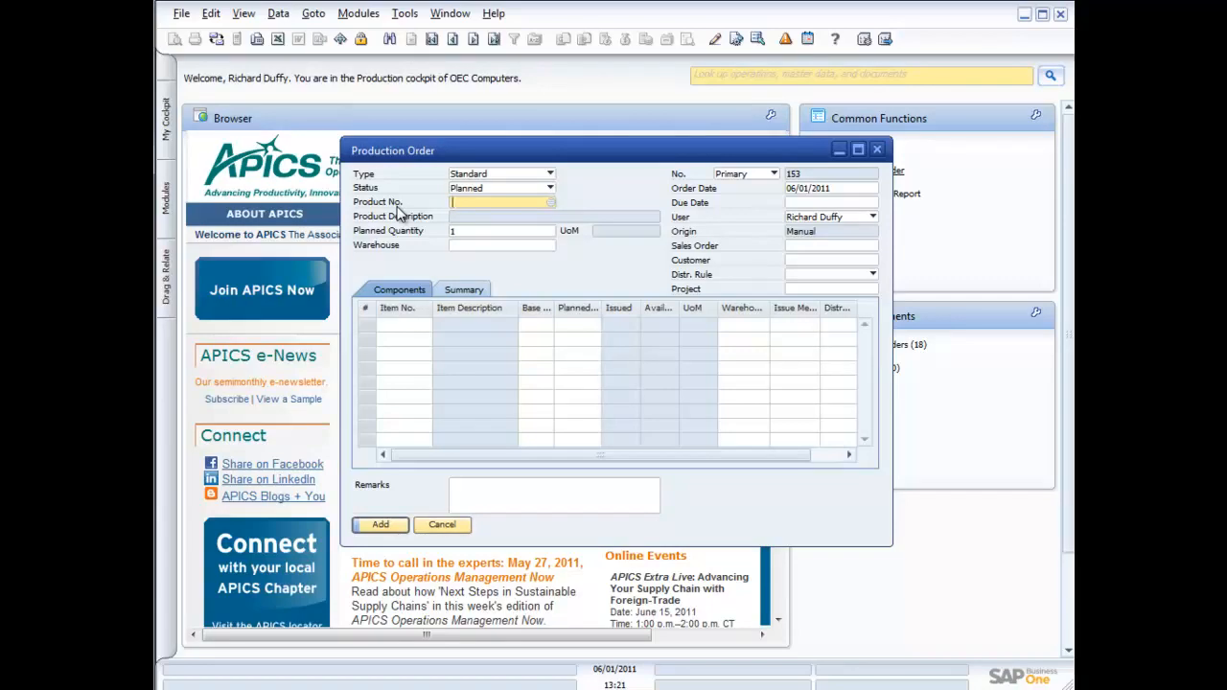
# - Review type and status options, pick Server Point 10000 as the product with planned quantity 5
pyautogui.click(550, 174)
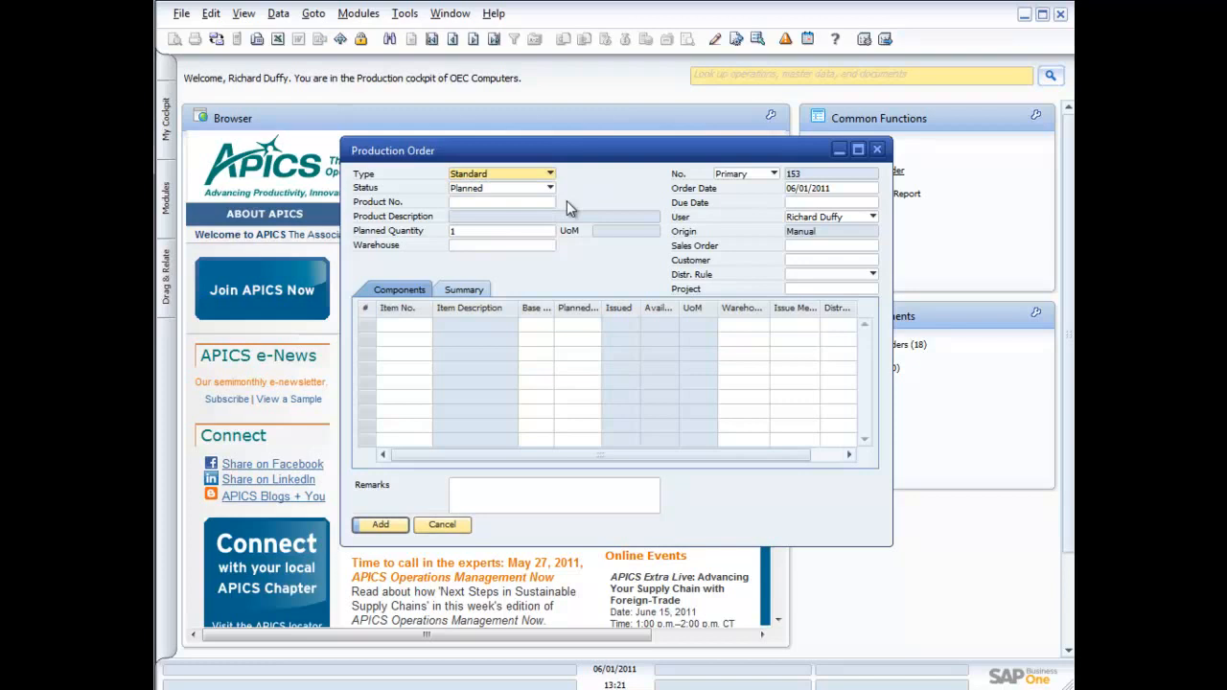
pyautogui.click(550, 187)
pyautogui.click(542, 202)
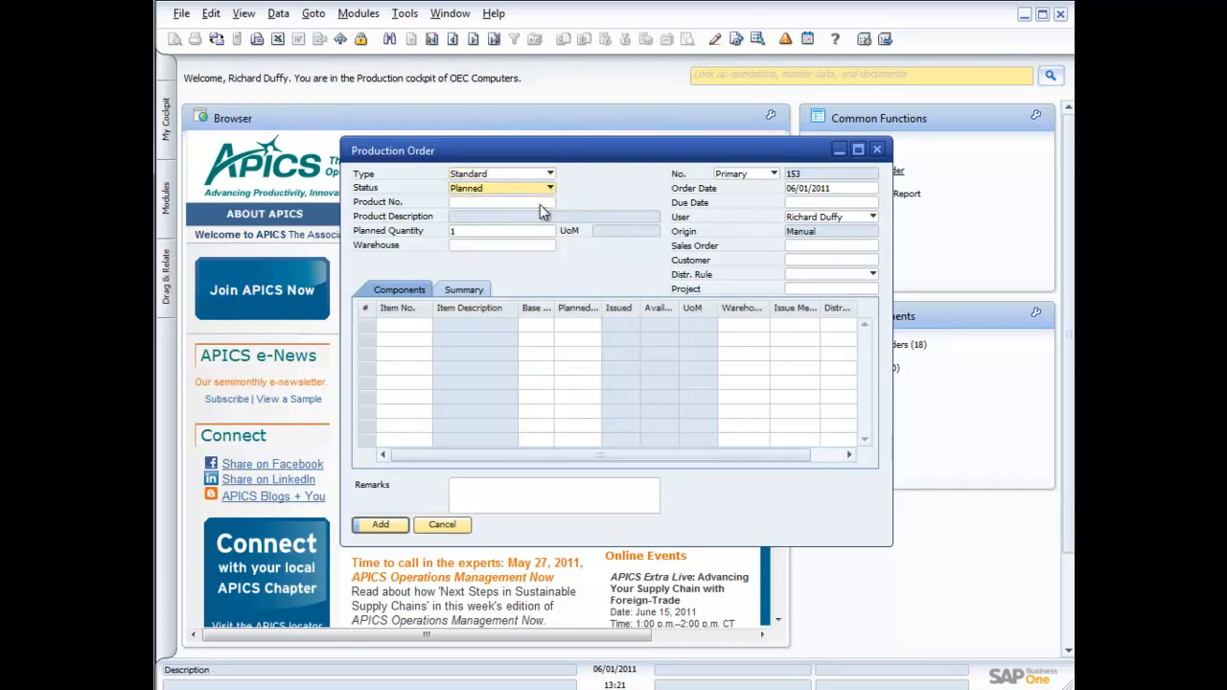
pyautogui.click(521, 203)
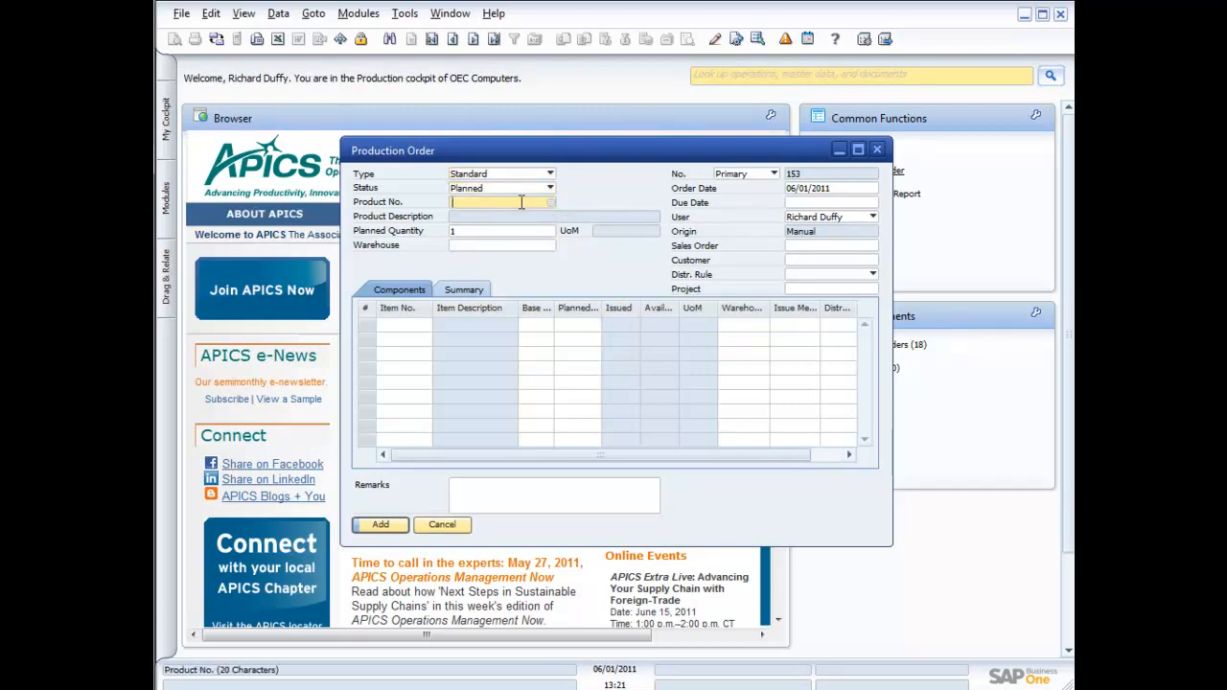
pyautogui.click(551, 202)
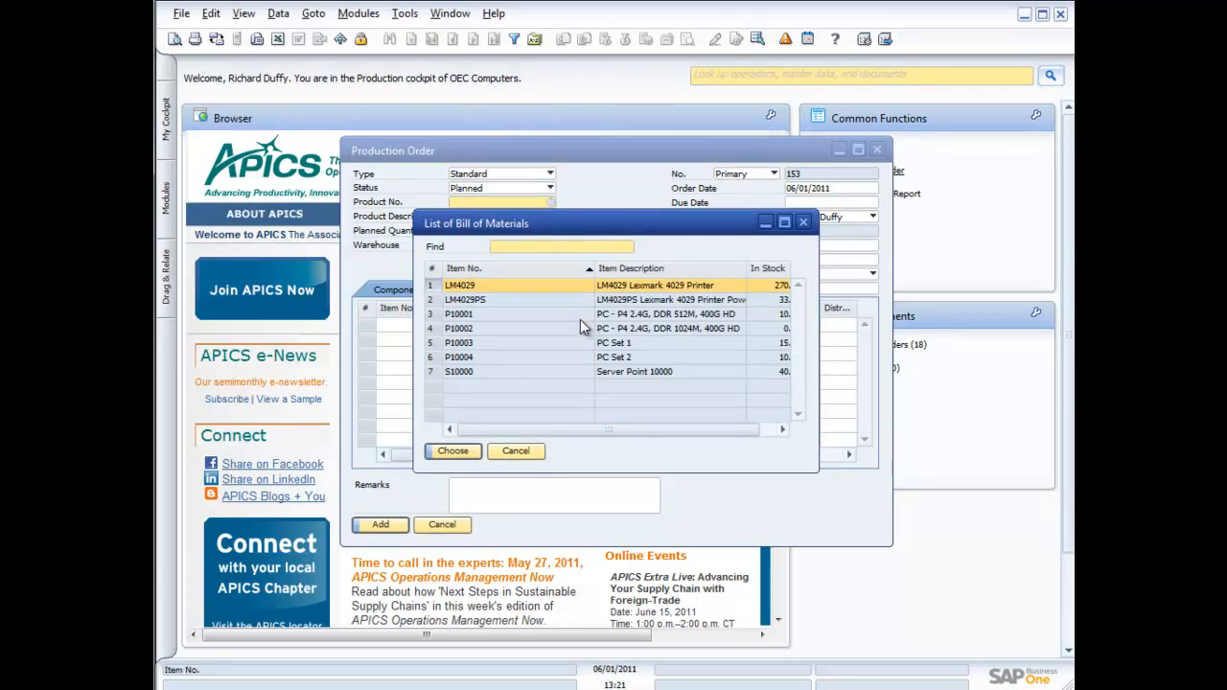
pyautogui.doubleClick(503, 371)
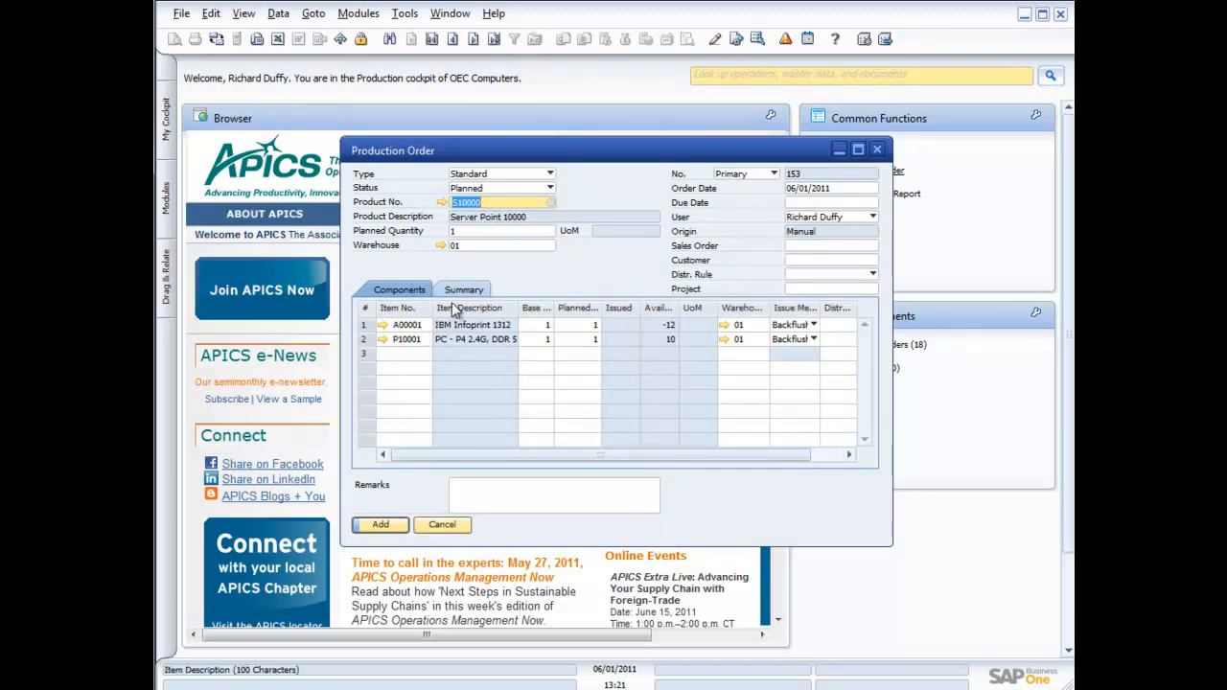
pyautogui.click(488, 231)
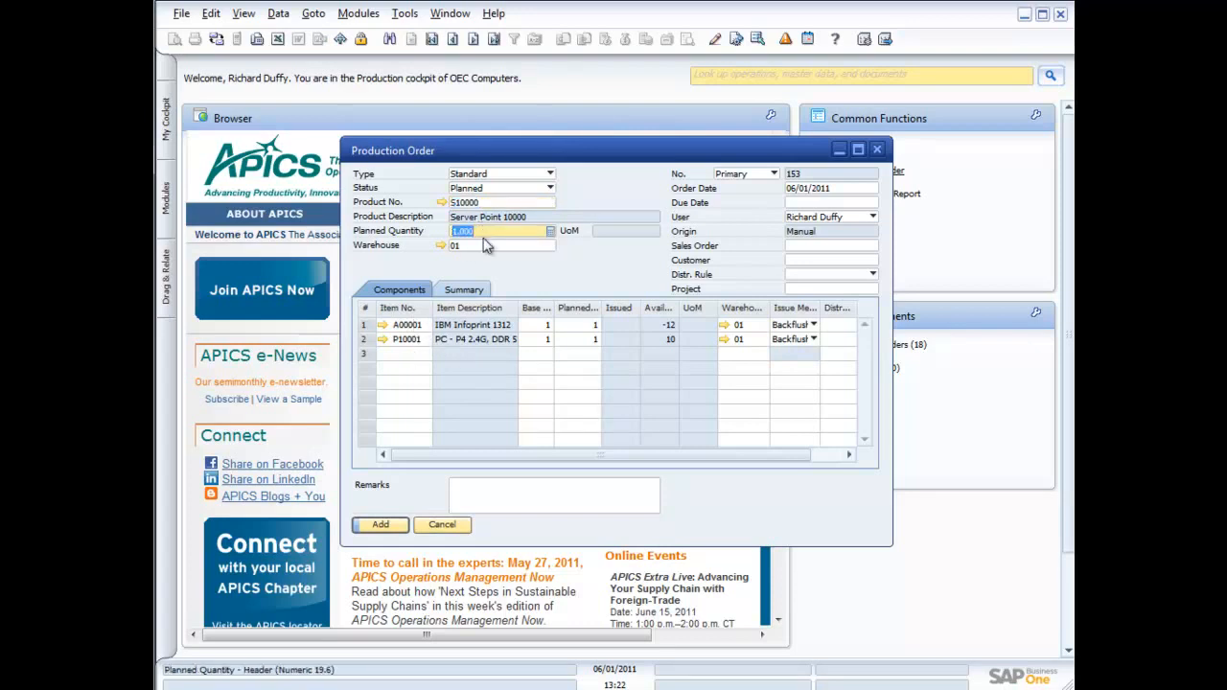
pyautogui.write('5')
pyautogui.click(486, 246)
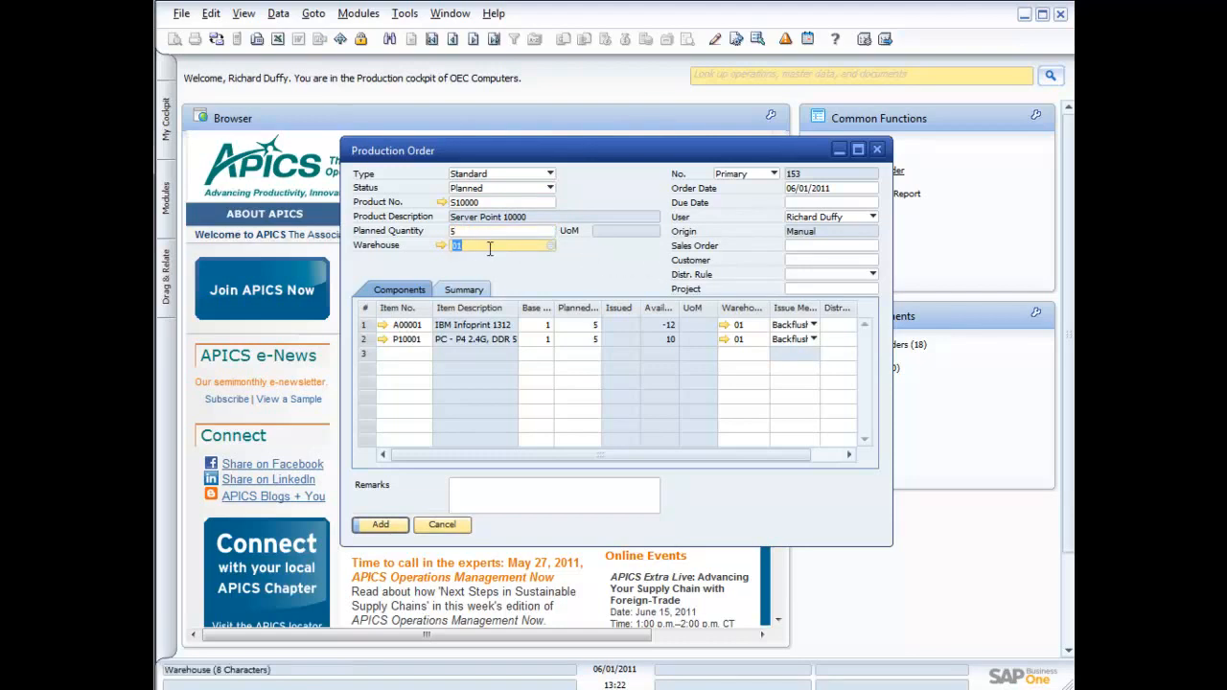
# - Set the due date to 06/03/2011 and bring up the sales order list to link
pyautogui.click(834, 203)
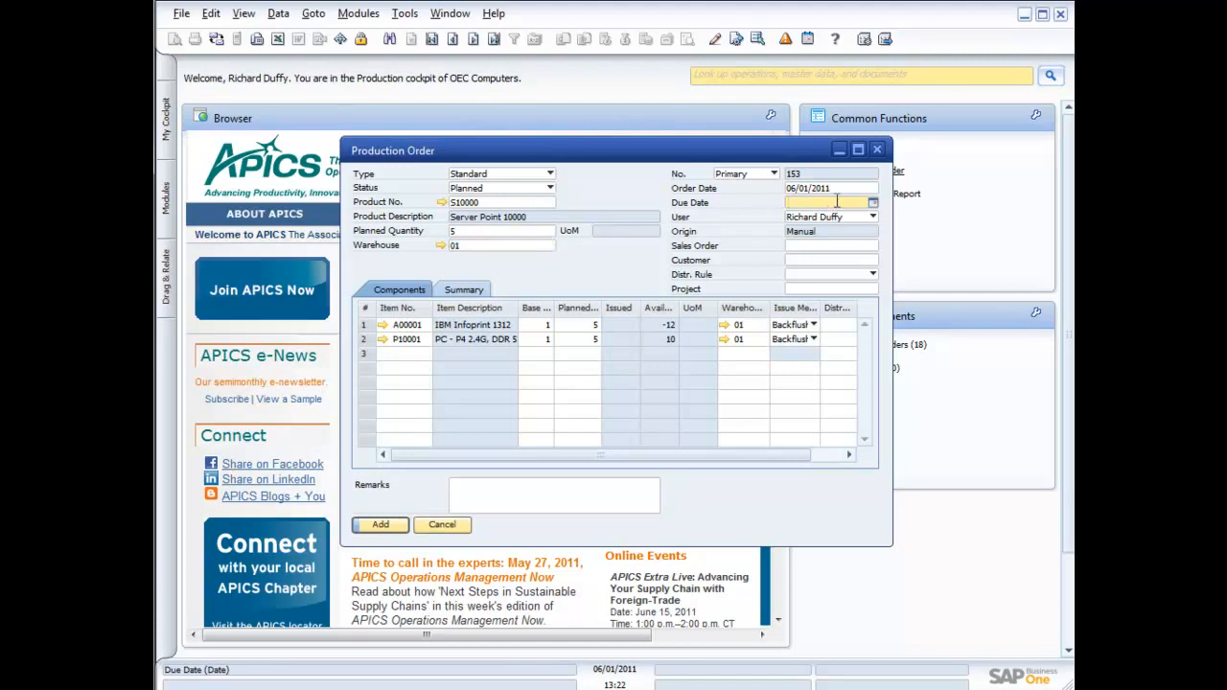
pyautogui.write('0')
pyautogui.write('6/0')
pyautogui.write('3/2')
pyautogui.write('011')
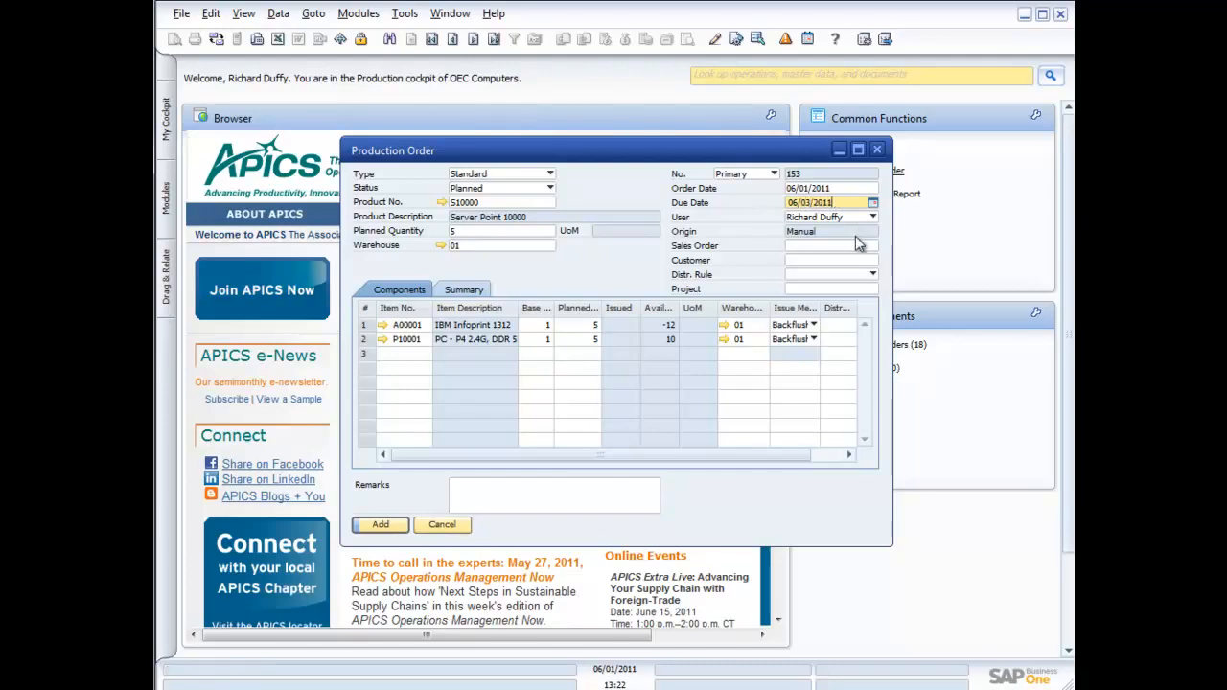
pyautogui.press('Tab')
pyautogui.click(827, 246)
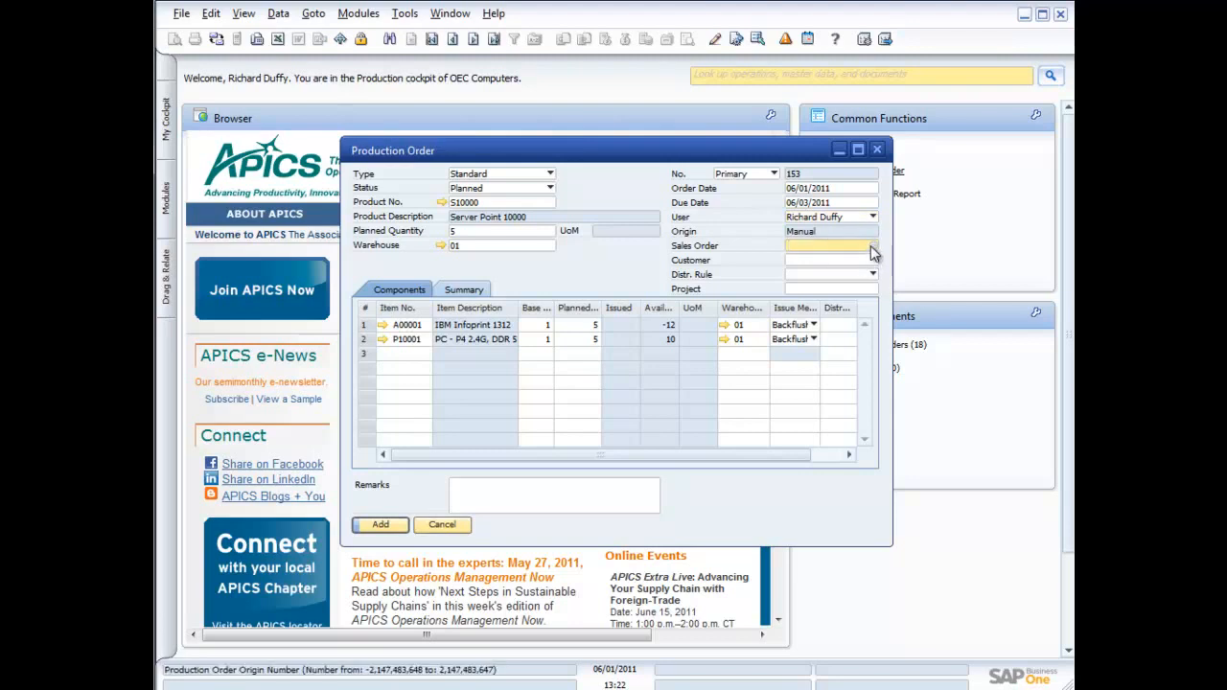
pyautogui.click(871, 246)
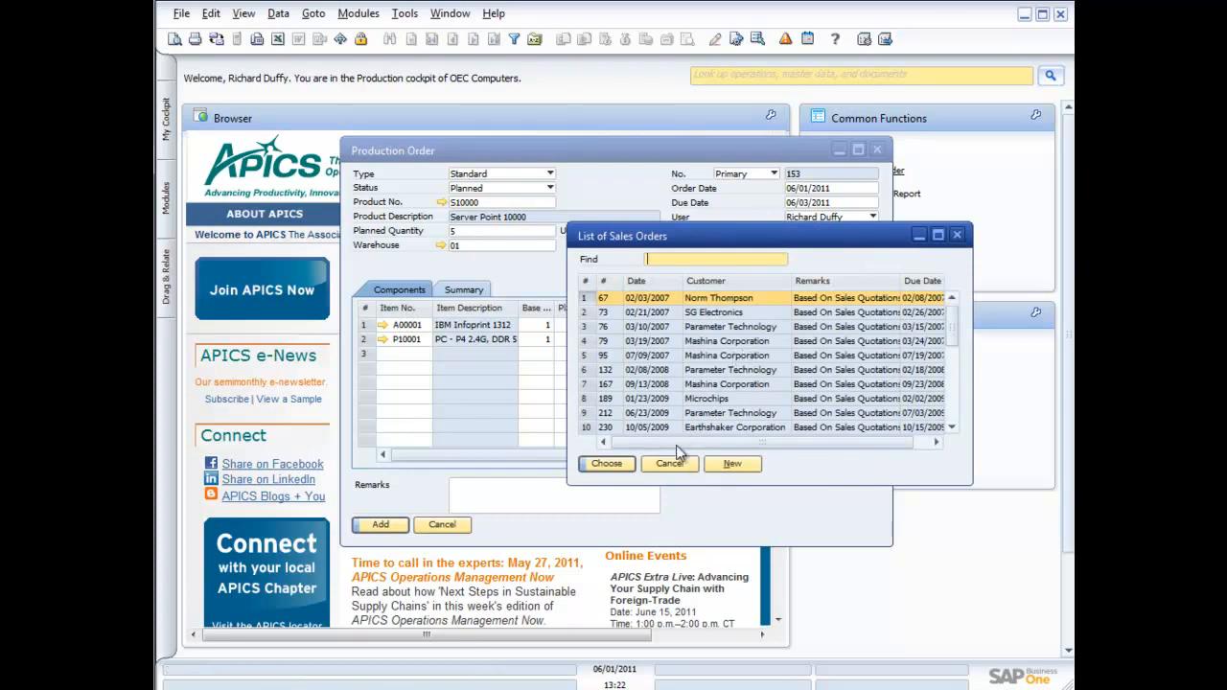
# - Cancel the sales order list and leave distribution rule and customer empty
pyautogui.click(683, 469)
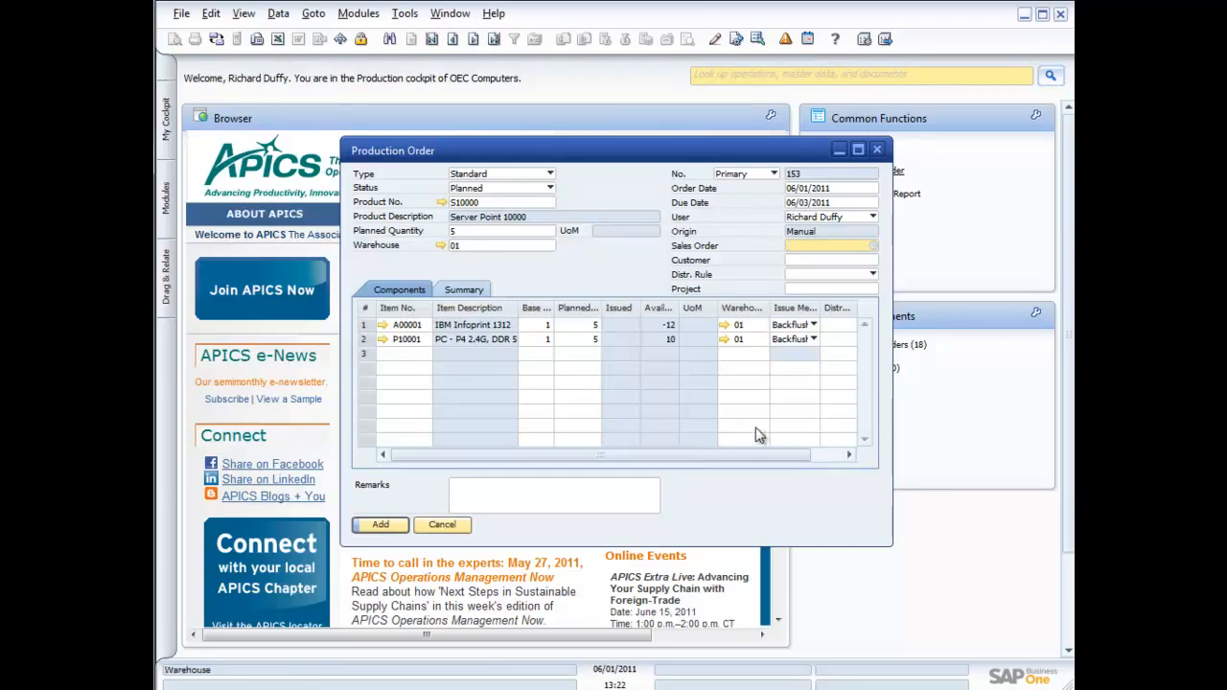
pyautogui.click(872, 275)
pyautogui.click(843, 259)
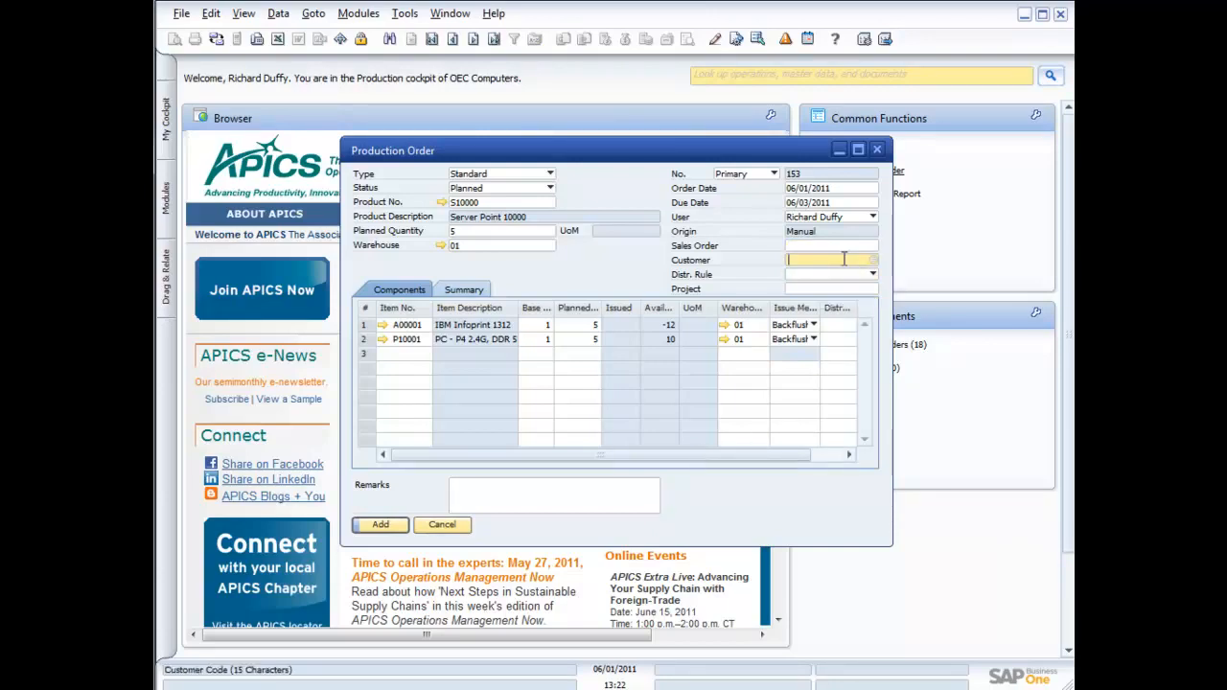
pyautogui.click(871, 276)
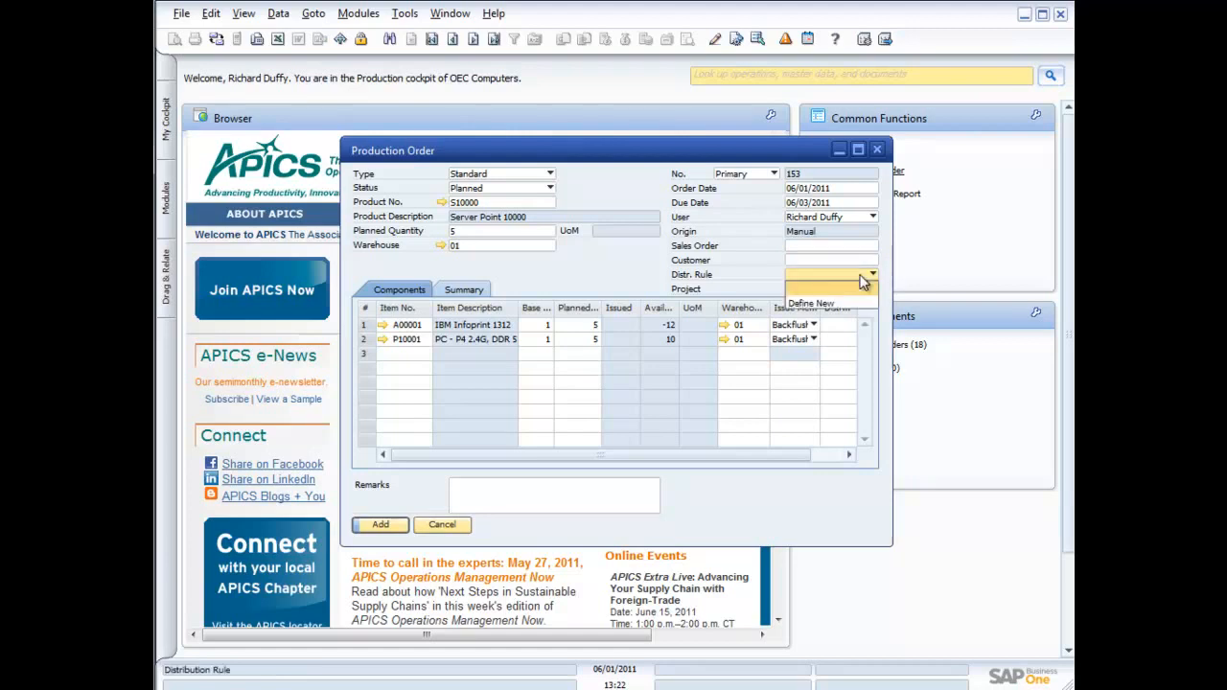
pyautogui.click(618, 268)
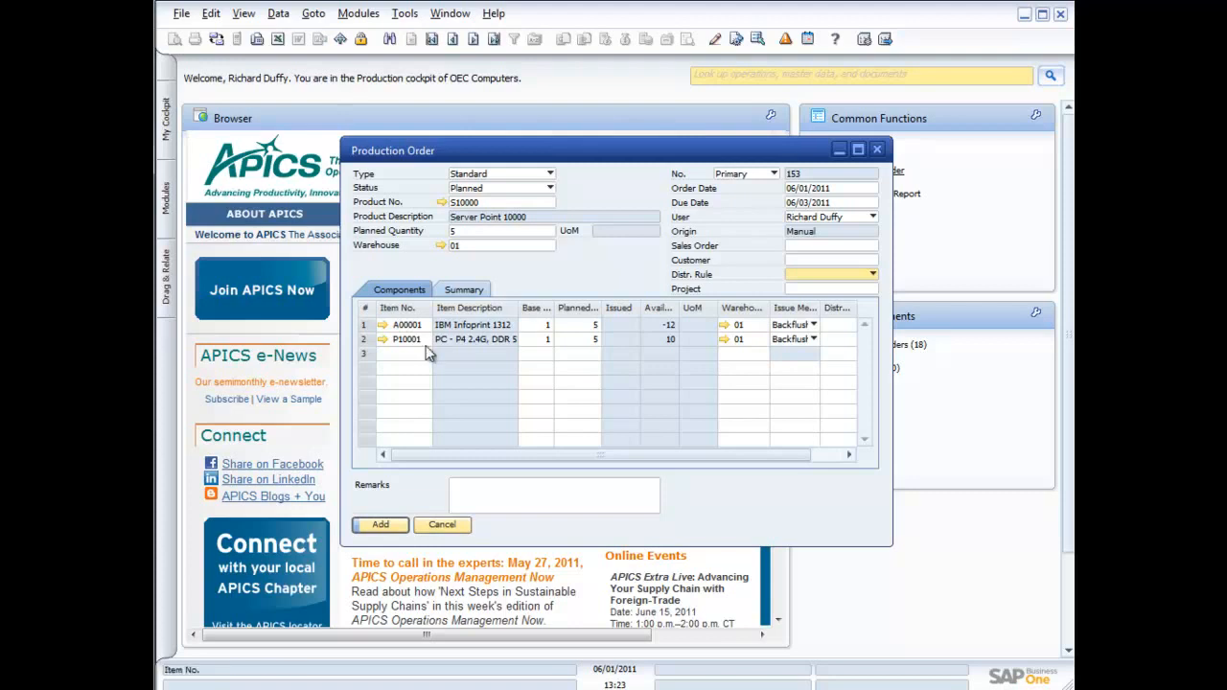
# - Check the Summary, add the remark 'Must be produced by the due date', add order 153 and reload it
pyautogui.click(470, 291)
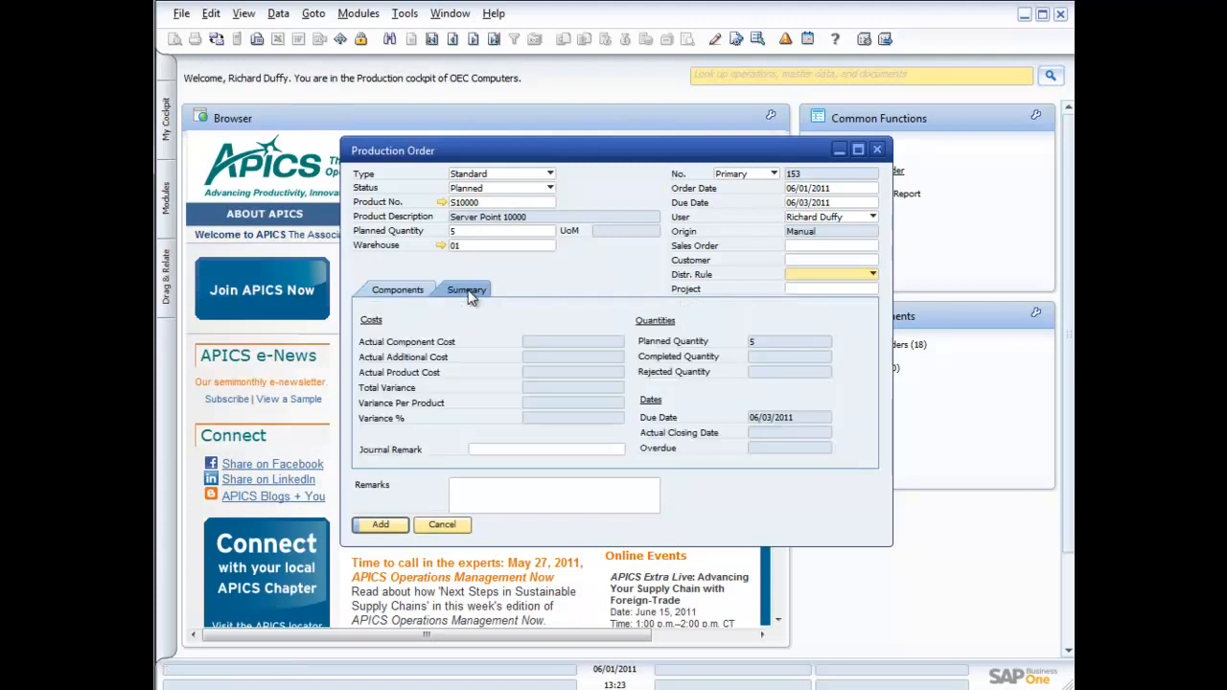
pyautogui.click(397, 290)
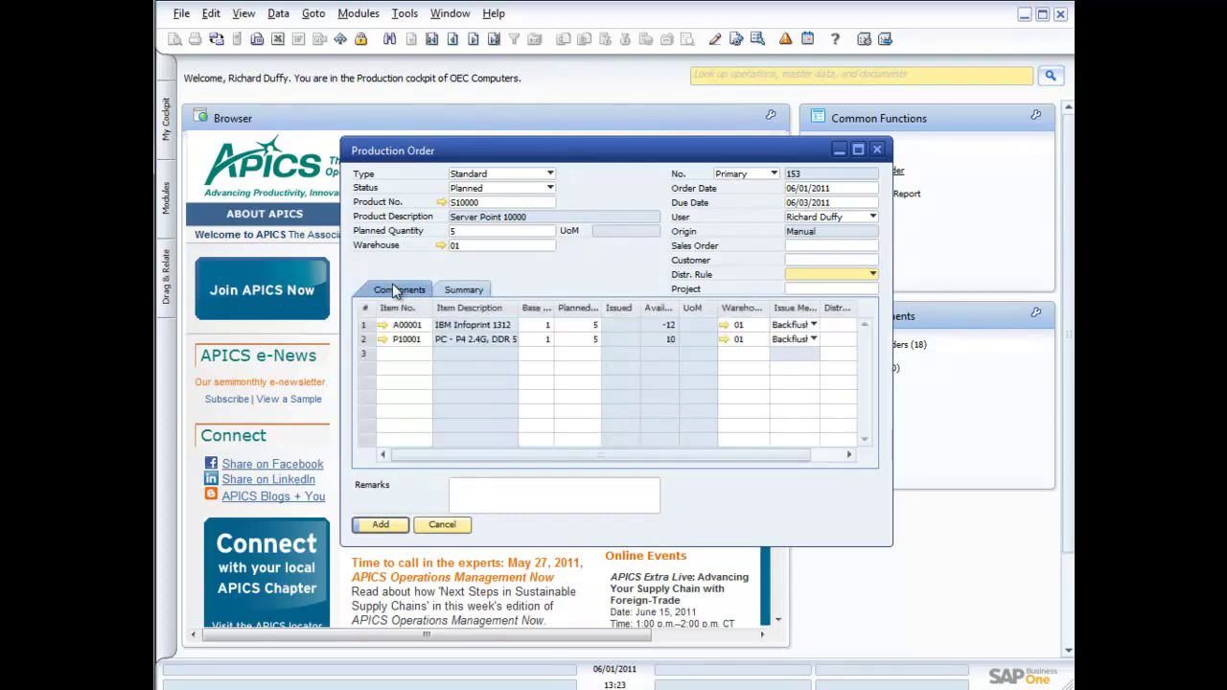
pyautogui.click(479, 498)
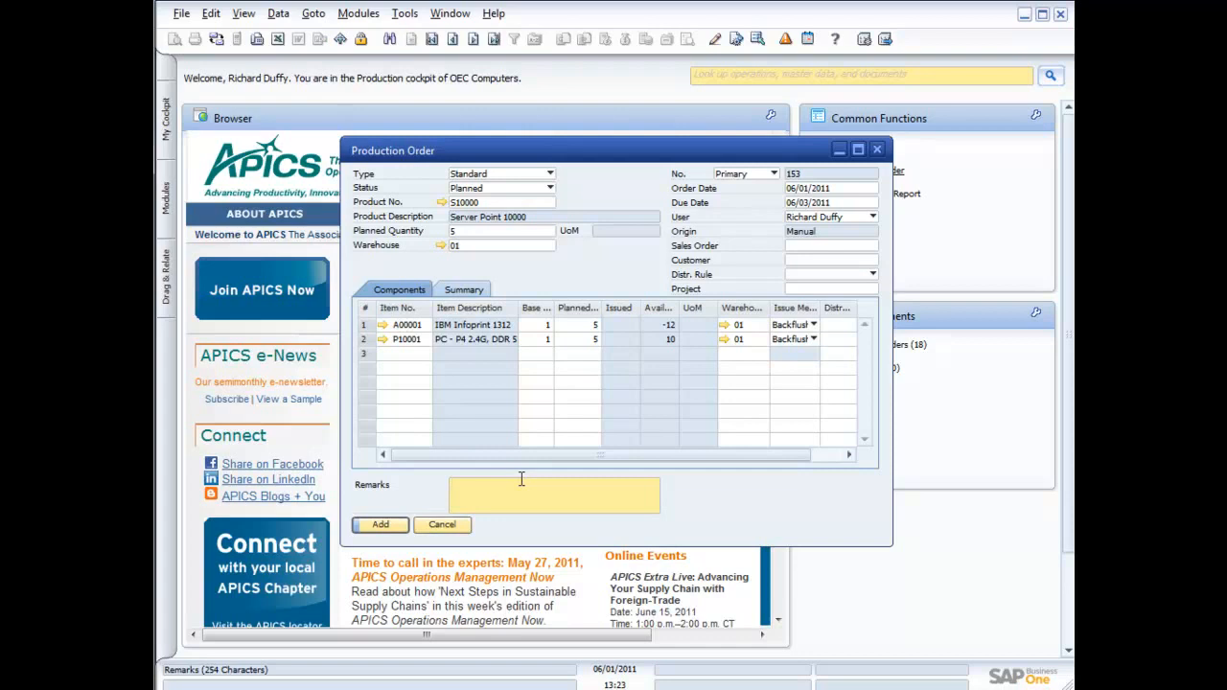
pyautogui.write('Mus')
pyautogui.write('be')
pyautogui.write(' produc')
pyautogui.write('ed by the ')
pyautogui.write('due date')
pyautogui.click(382, 526)
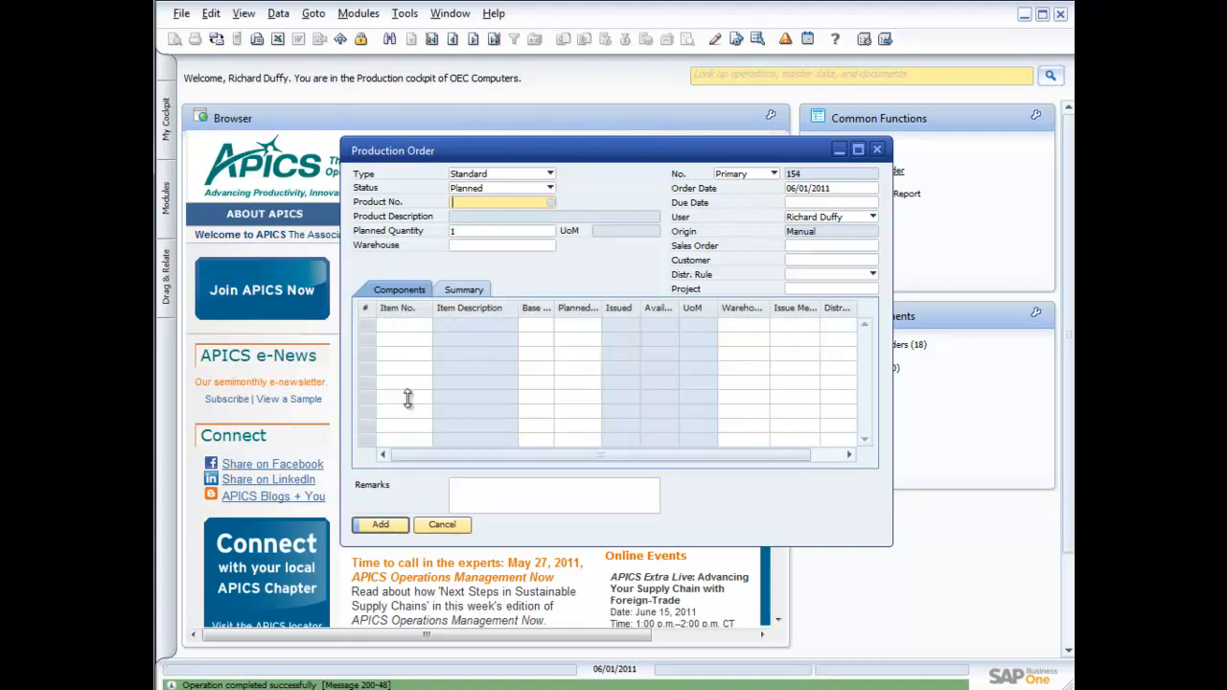
pyautogui.click(493, 39)
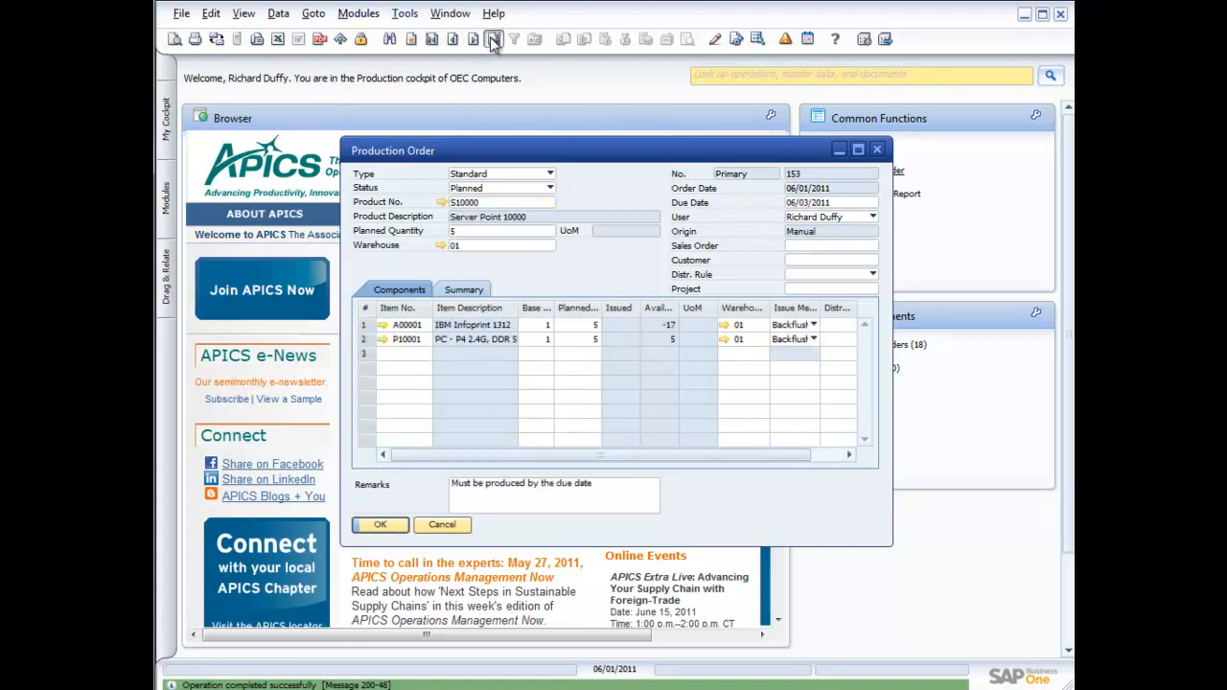
# - Change order 153's status from Planned to Released and update it
pyautogui.click(550, 189)
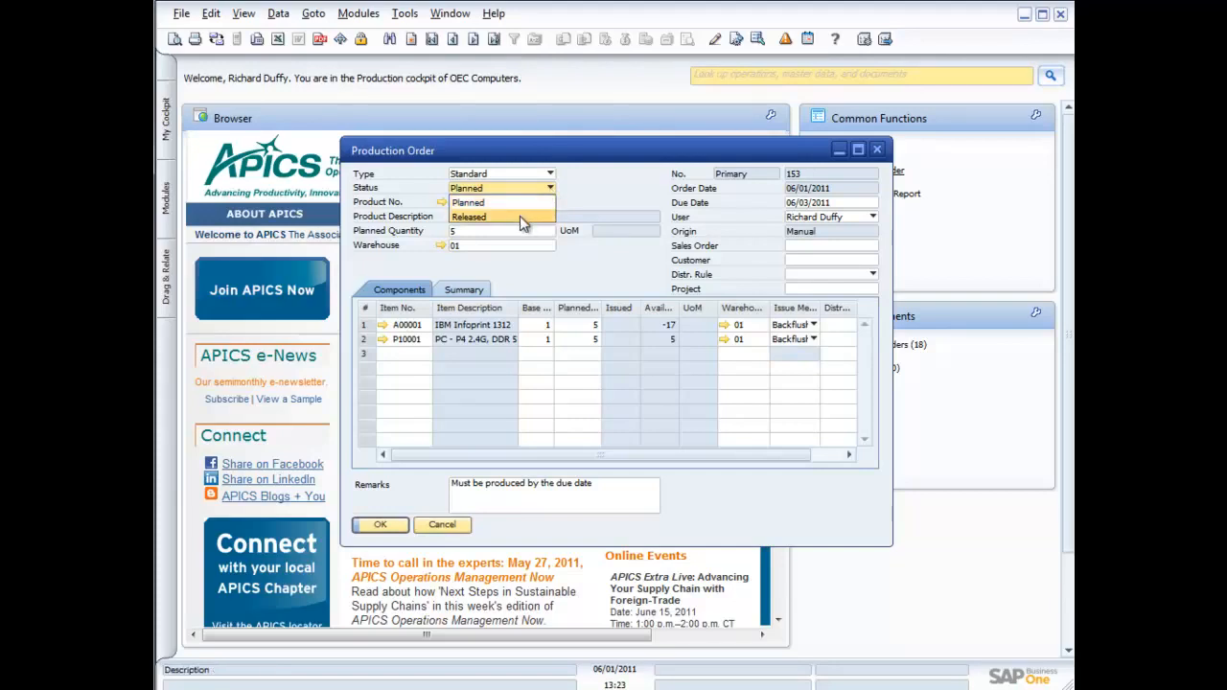
pyautogui.click(520, 215)
pyautogui.click(381, 525)
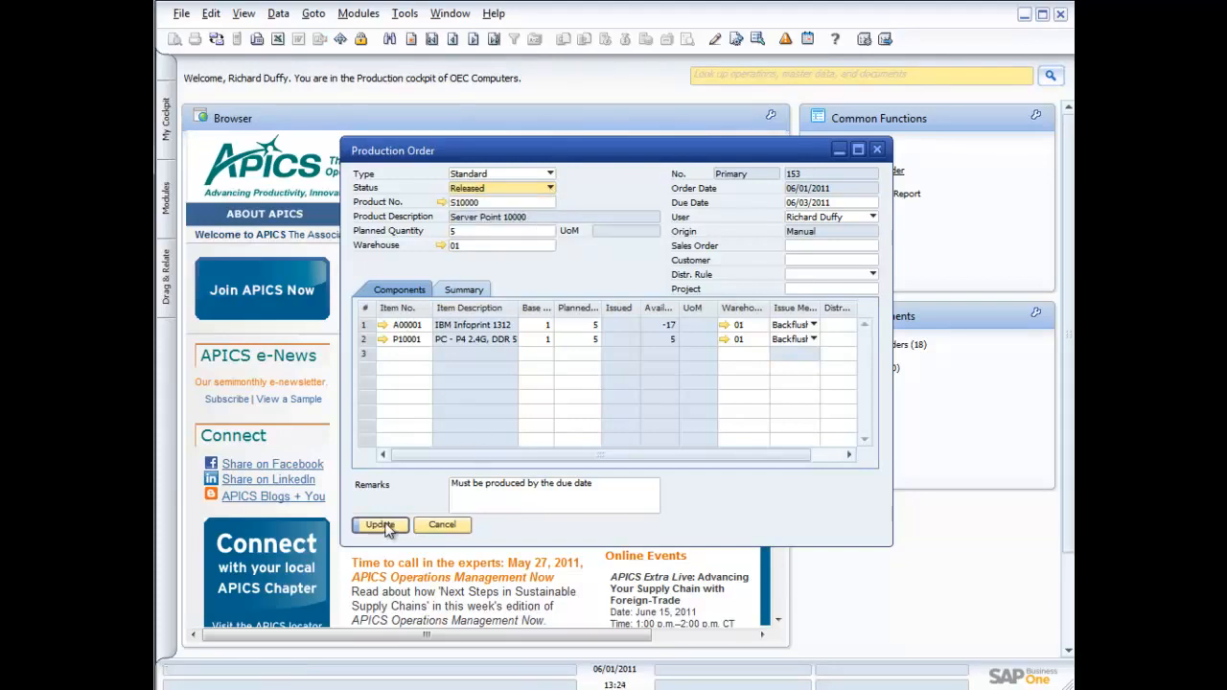
pyautogui.click(381, 525)
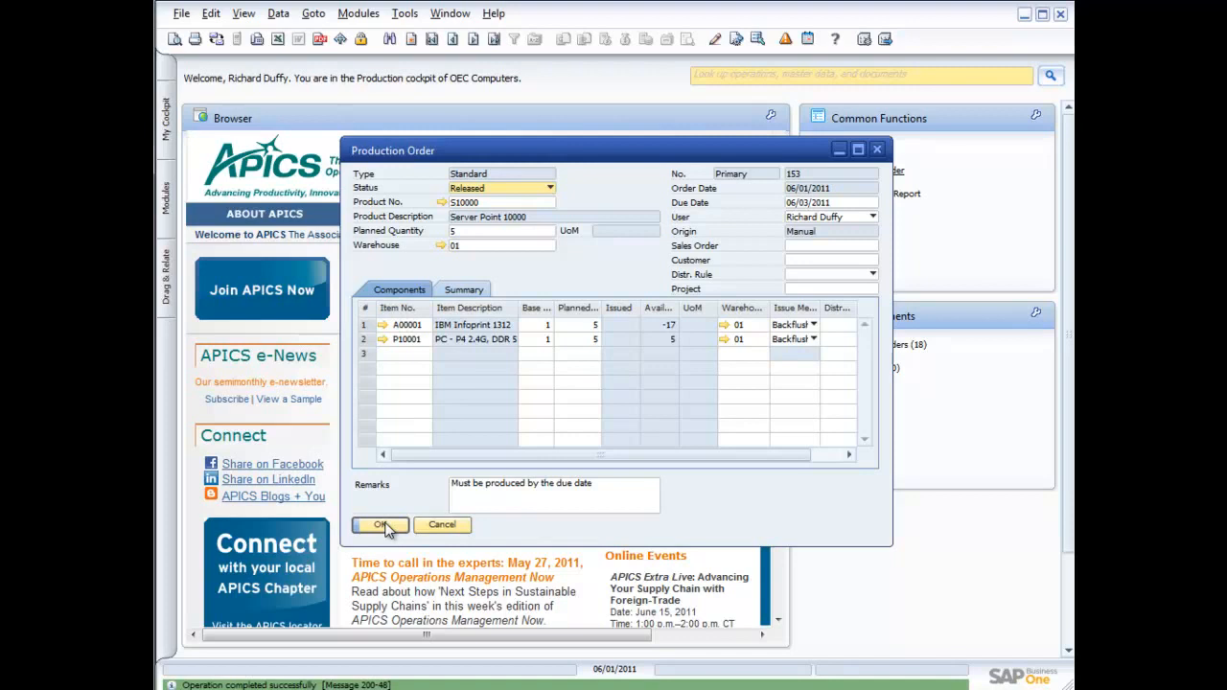
pyautogui.click(175, 39)
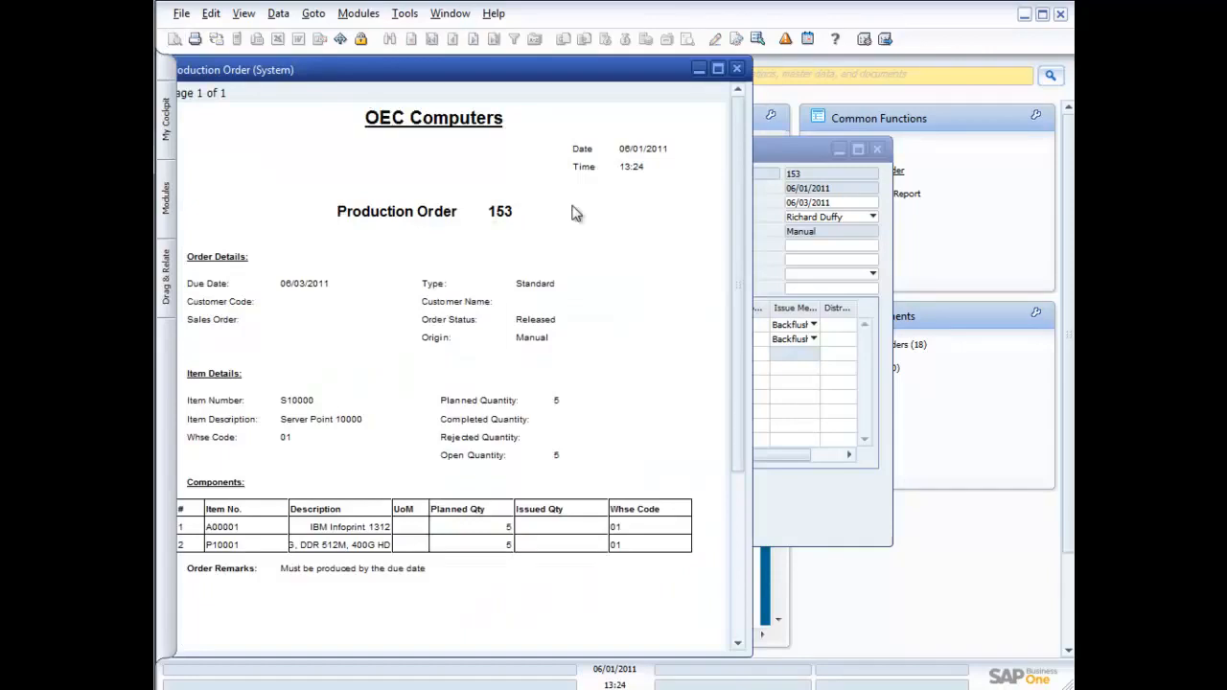
pyautogui.click(738, 69)
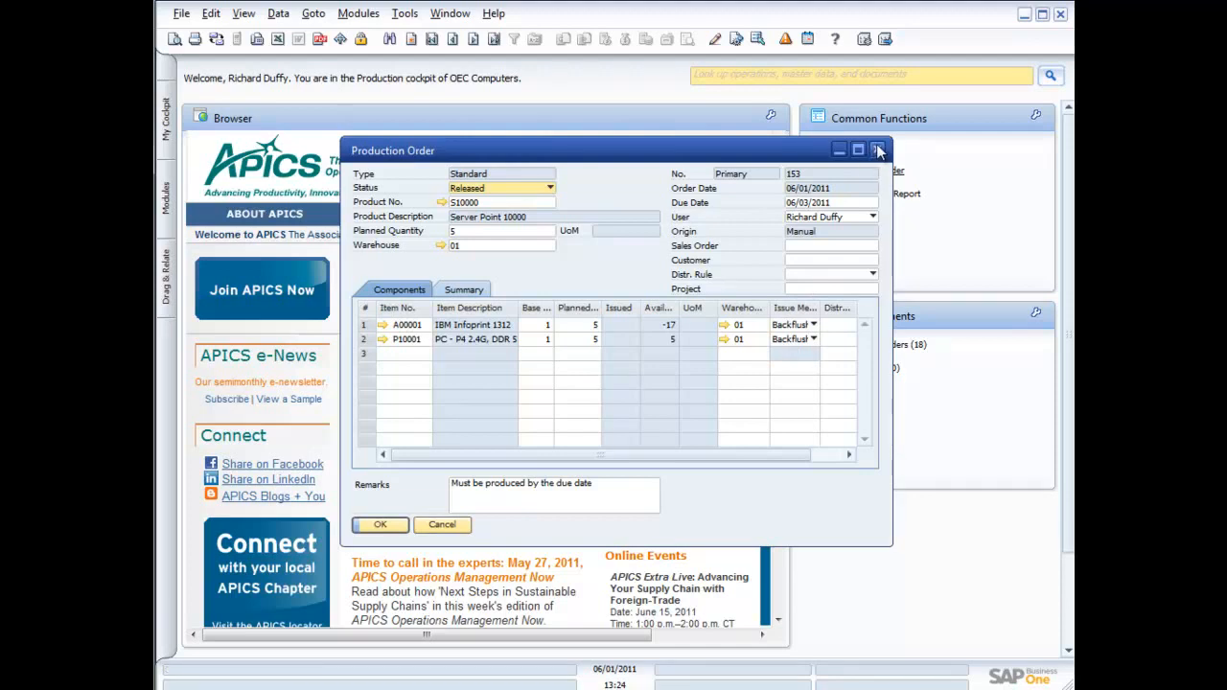
# - Close production order 153 and show the Modules list
pyautogui.click(879, 151)
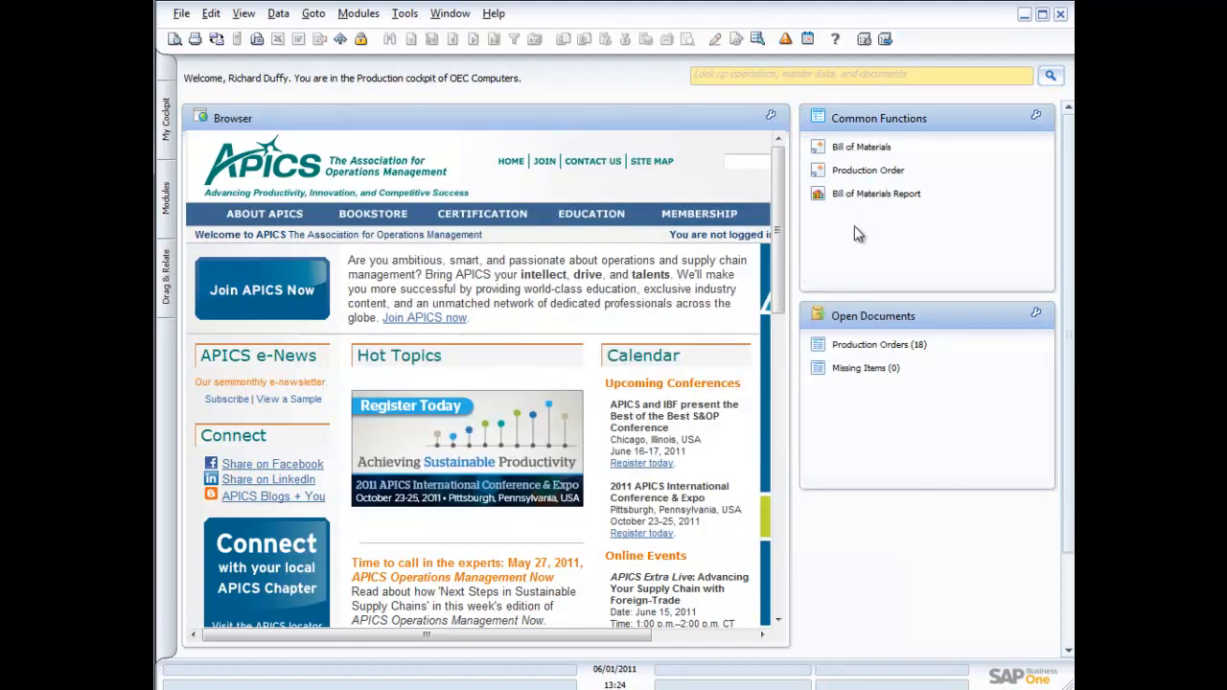
pyautogui.click(167, 218)
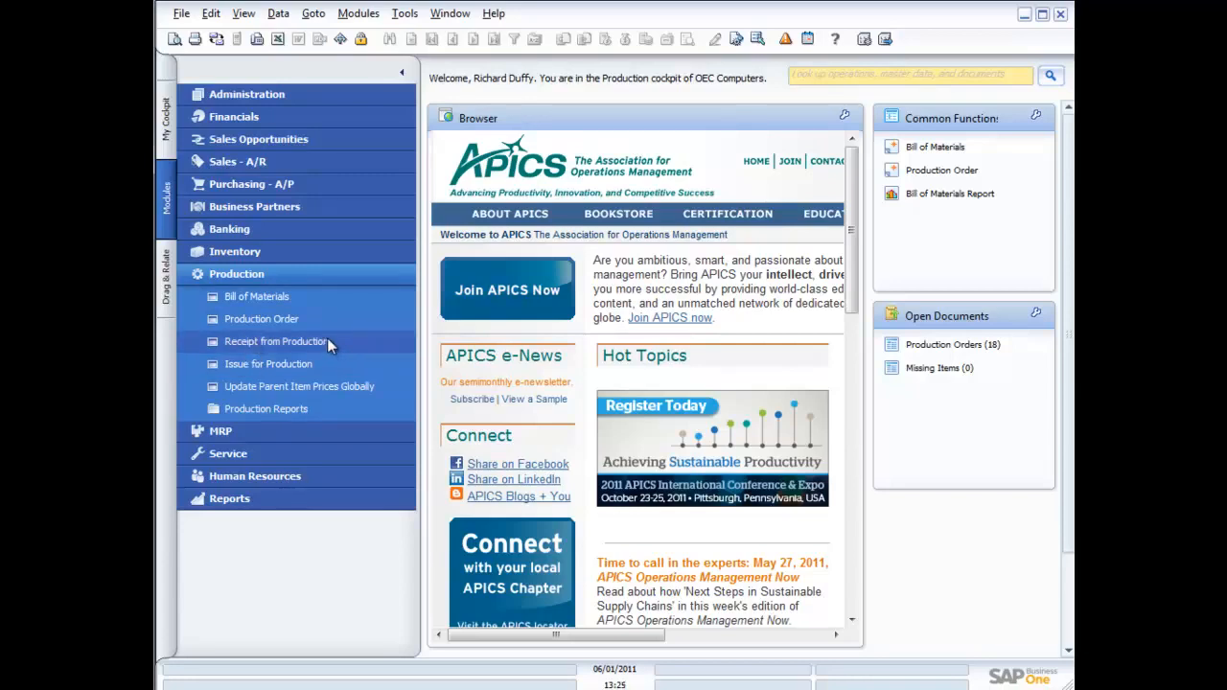
# - Receive order 153's 5 Server Point units as Complete on receipt 135 and add it, opening serial number setup
pyautogui.click(280, 342)
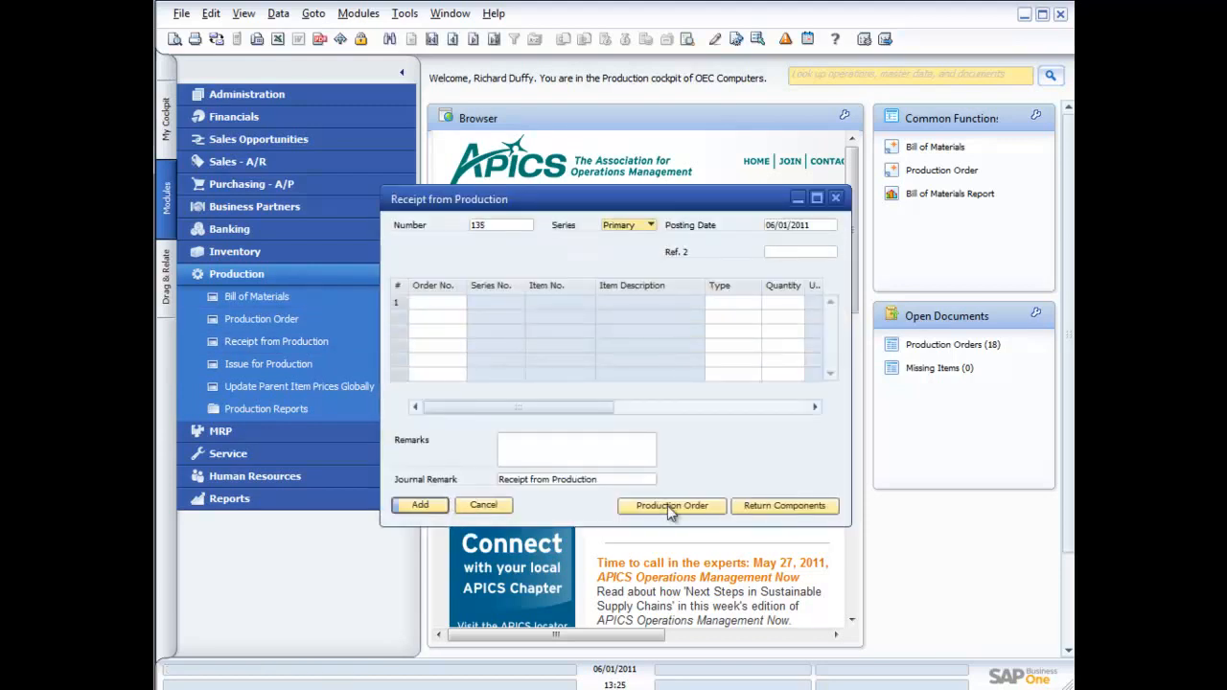
pyautogui.click(671, 505)
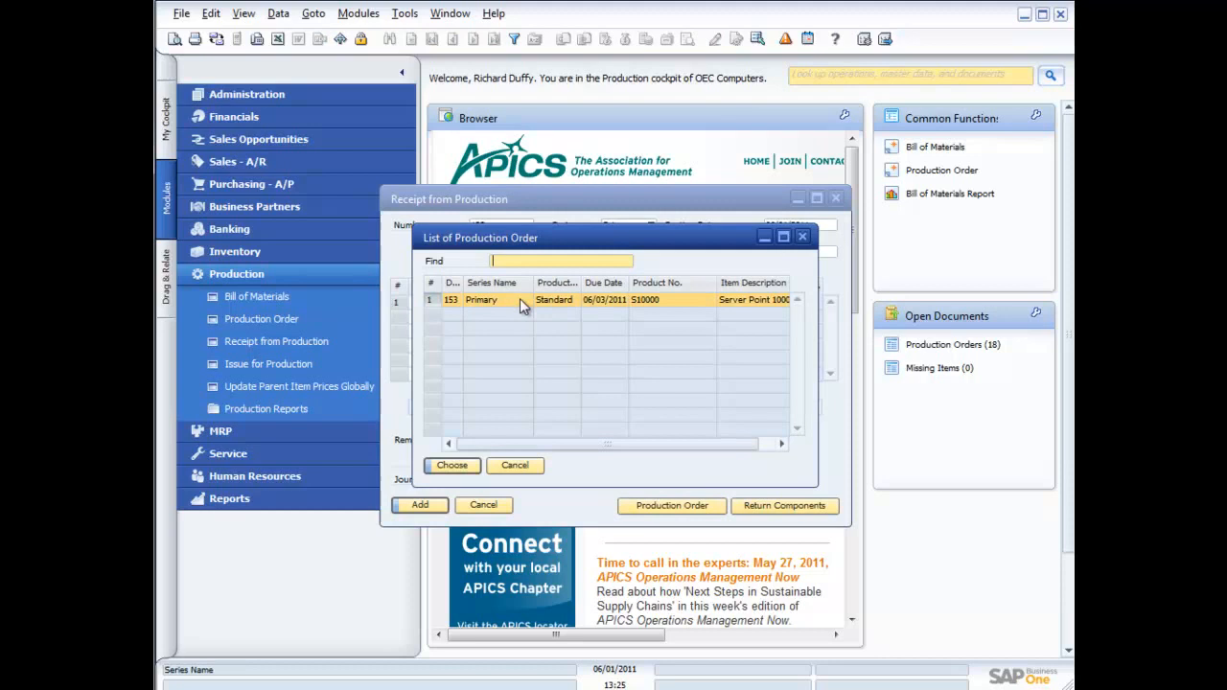
pyautogui.doubleClick(556, 305)
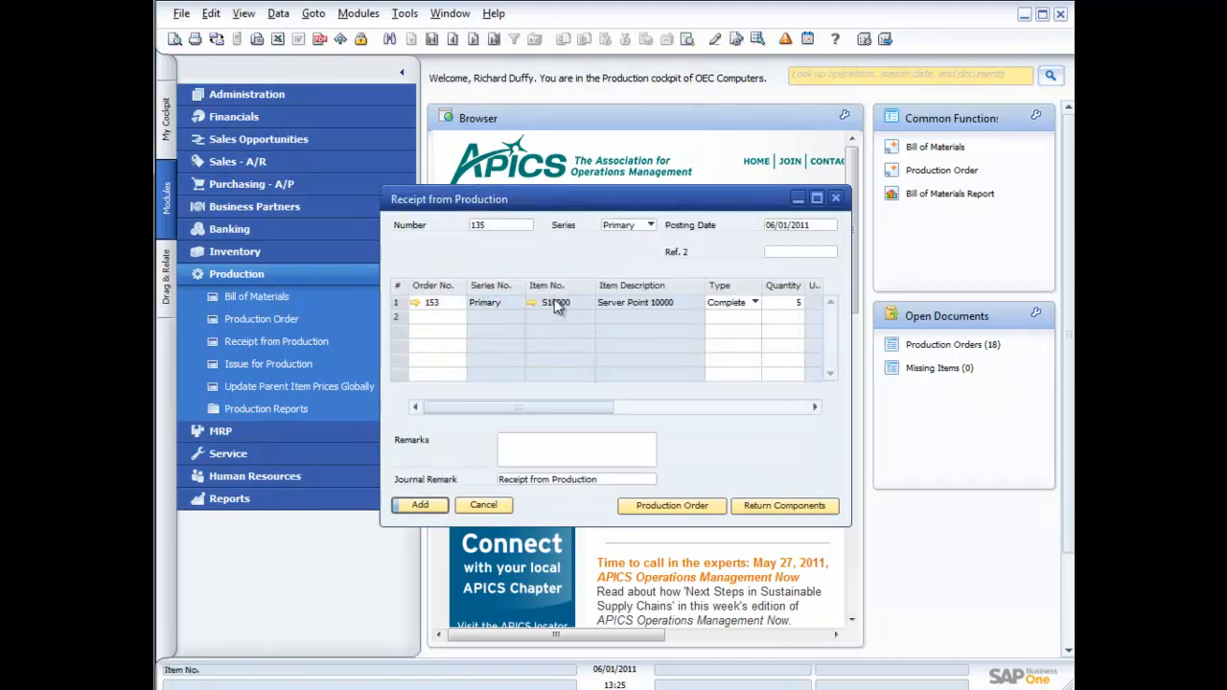
pyautogui.click(754, 303)
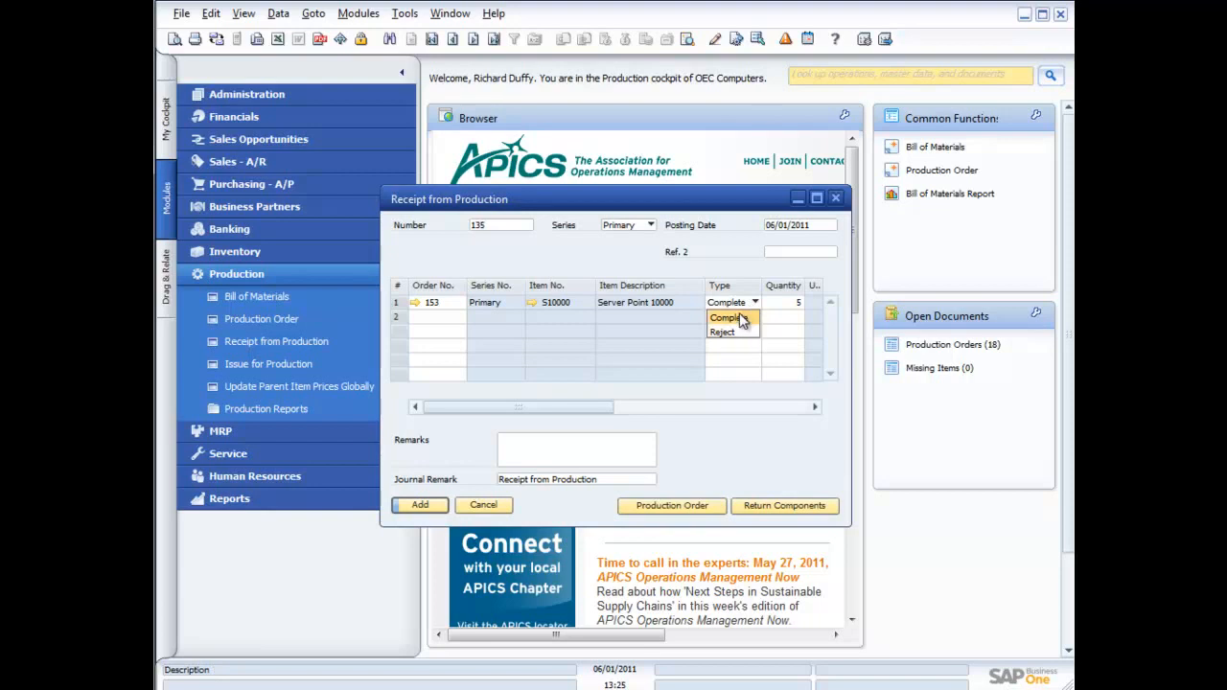
pyautogui.click(728, 317)
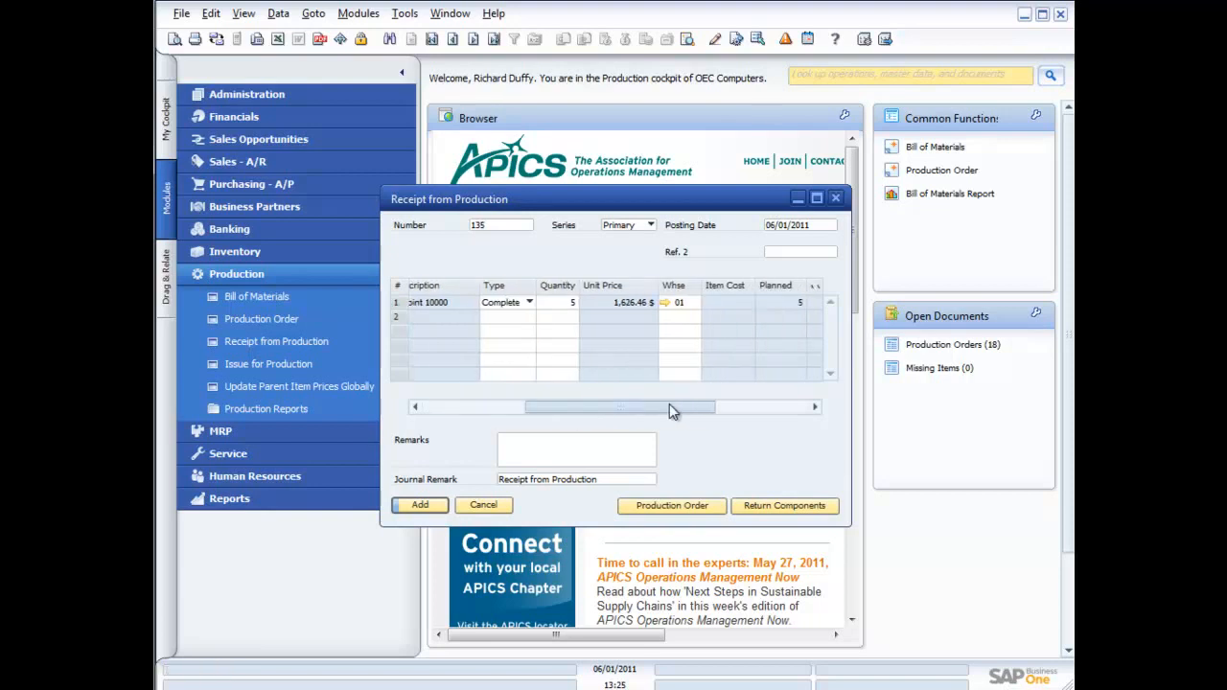
pyautogui.moveTo(669, 410); pyautogui.dragTo(706, 410)
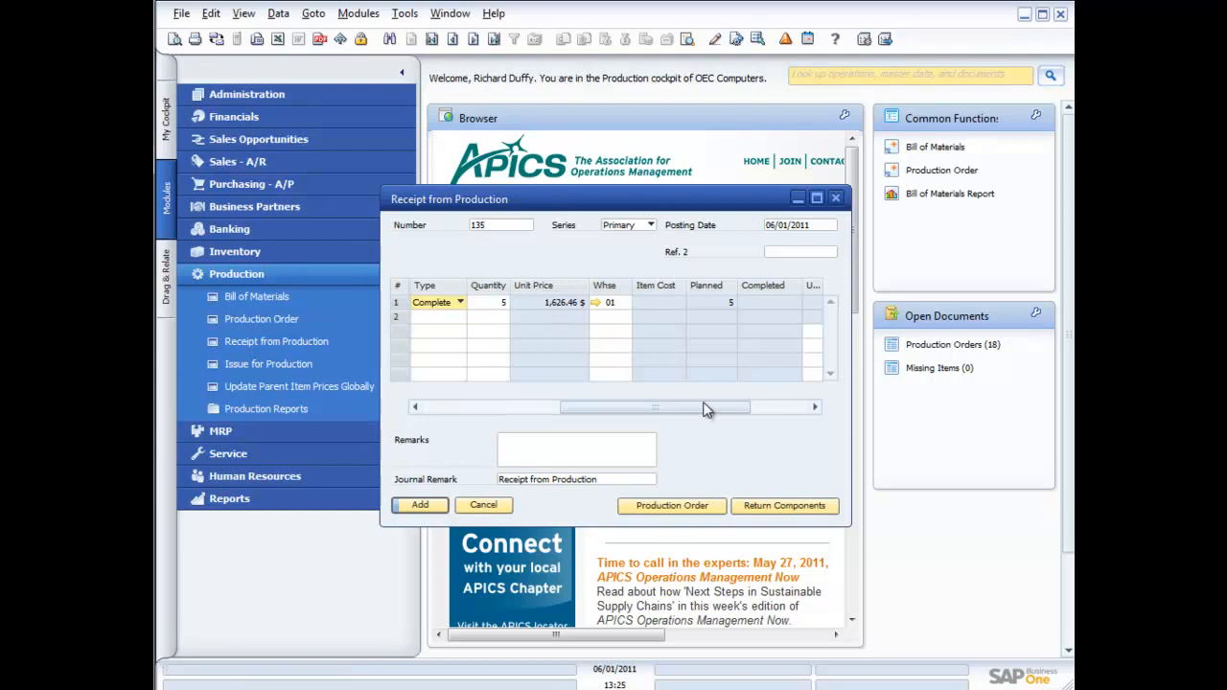
pyautogui.moveTo(709, 410); pyautogui.dragTo(583, 414)
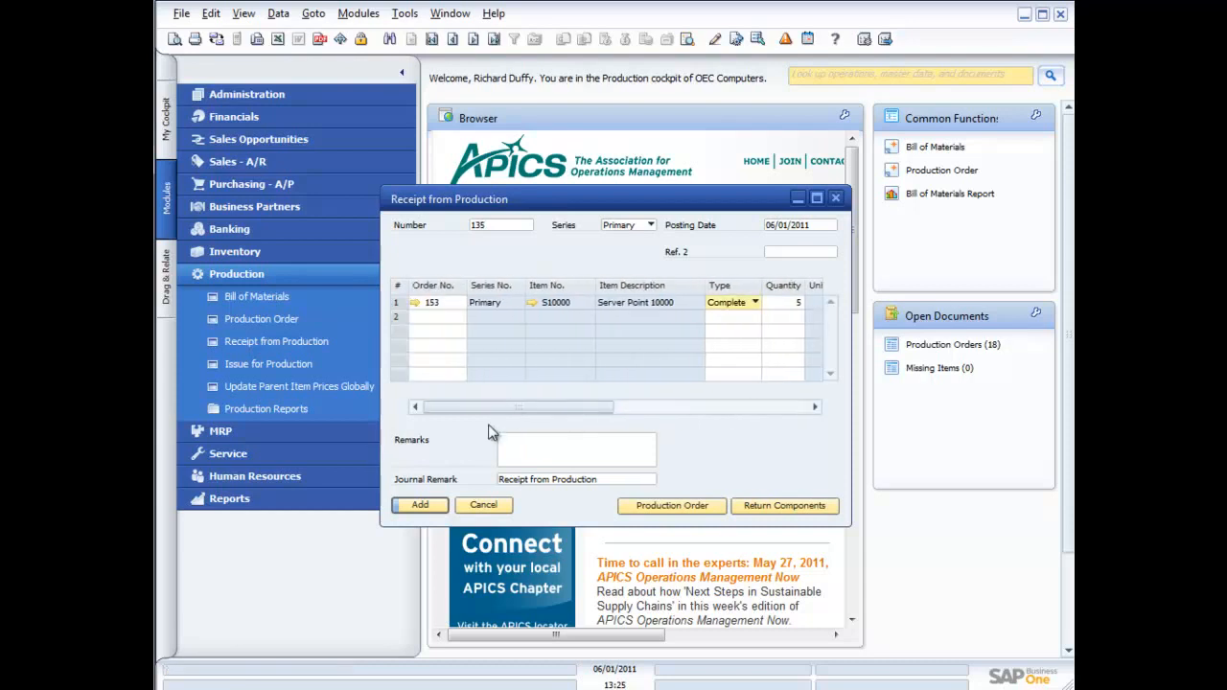
pyautogui.click(419, 505)
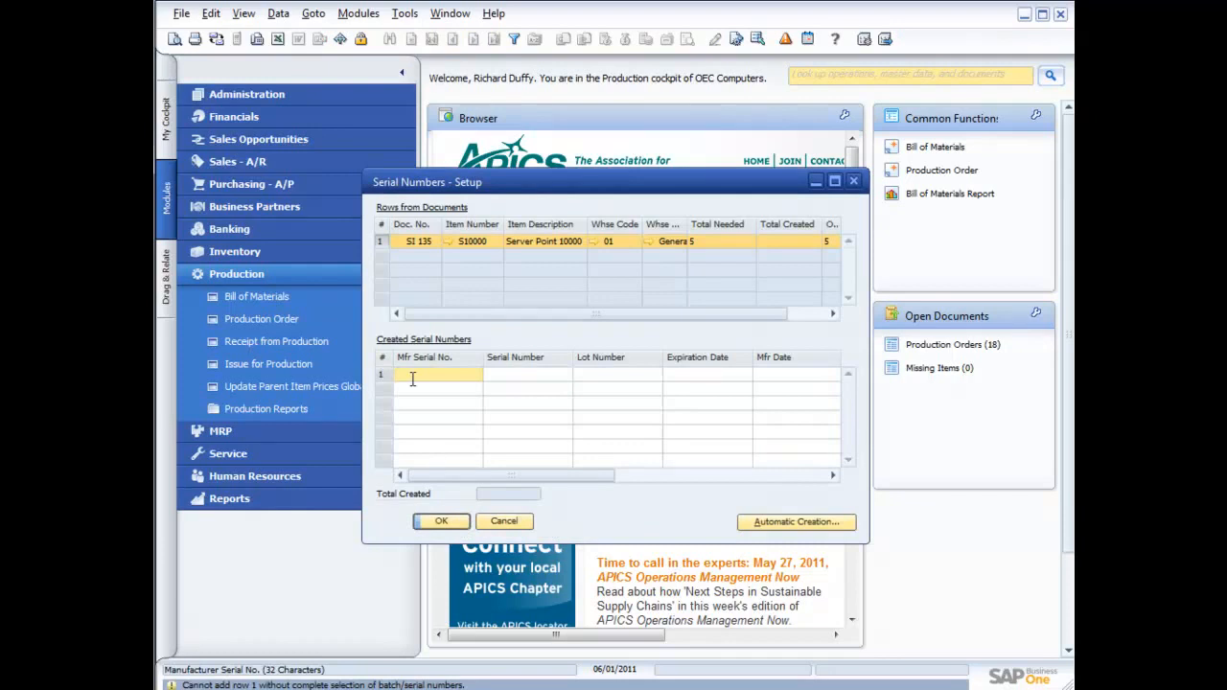
pyautogui.click(509, 375)
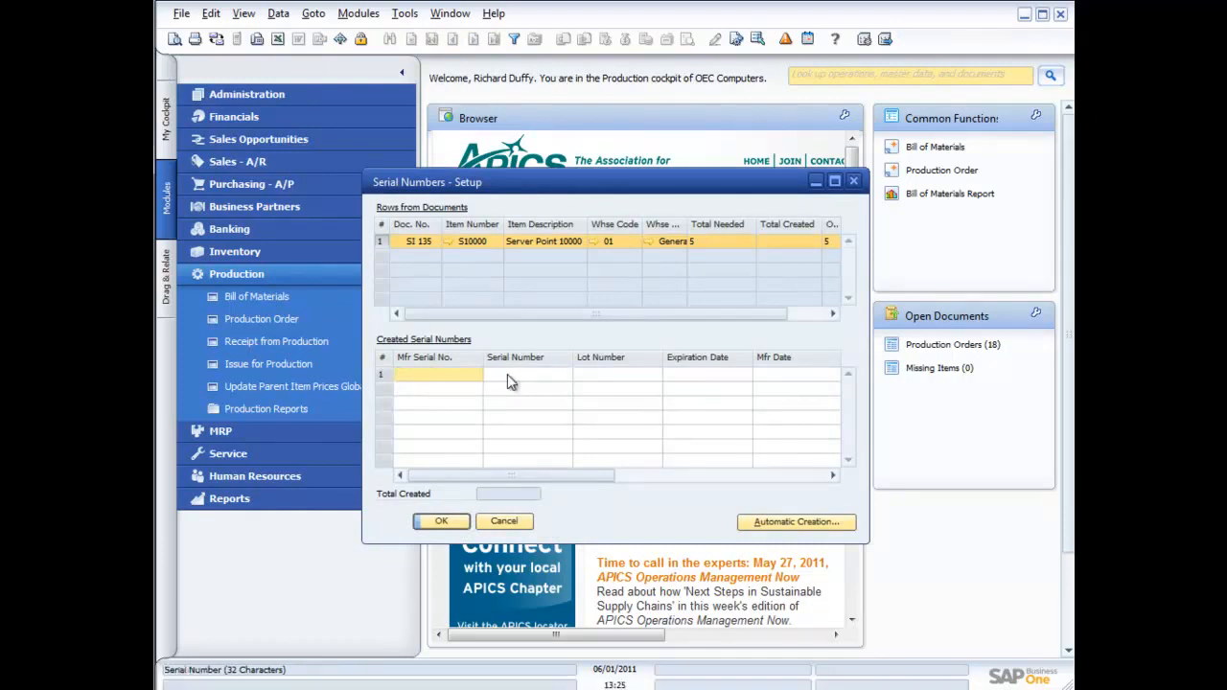
pyautogui.click(511, 376)
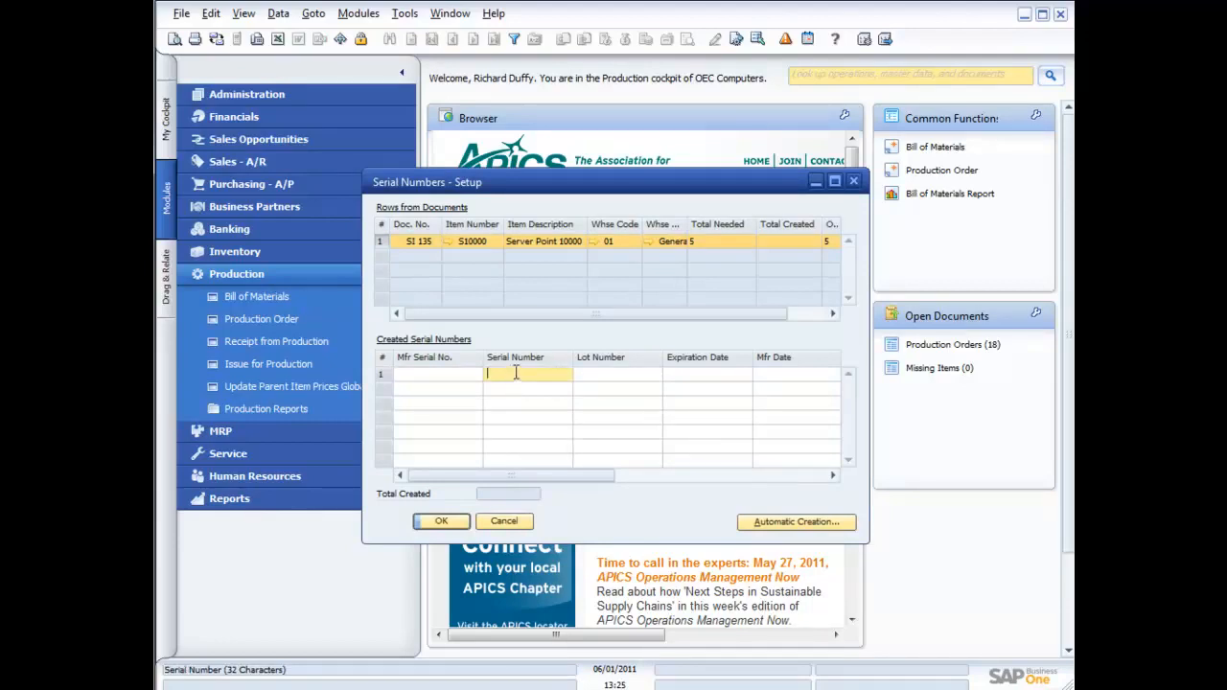
pyautogui.write('343463664')
pyautogui.click(781, 522)
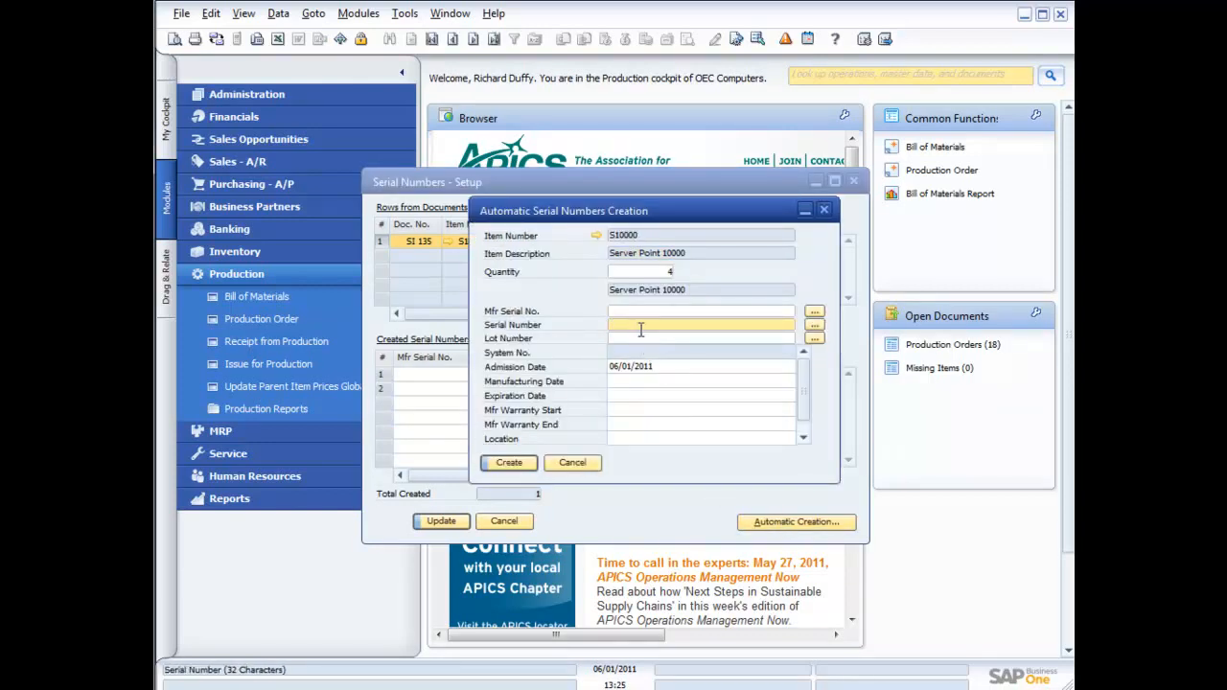
pyautogui.write('4534533455')
pyautogui.click(622, 383)
pyautogui.write('1')
pyautogui.press('Tab')
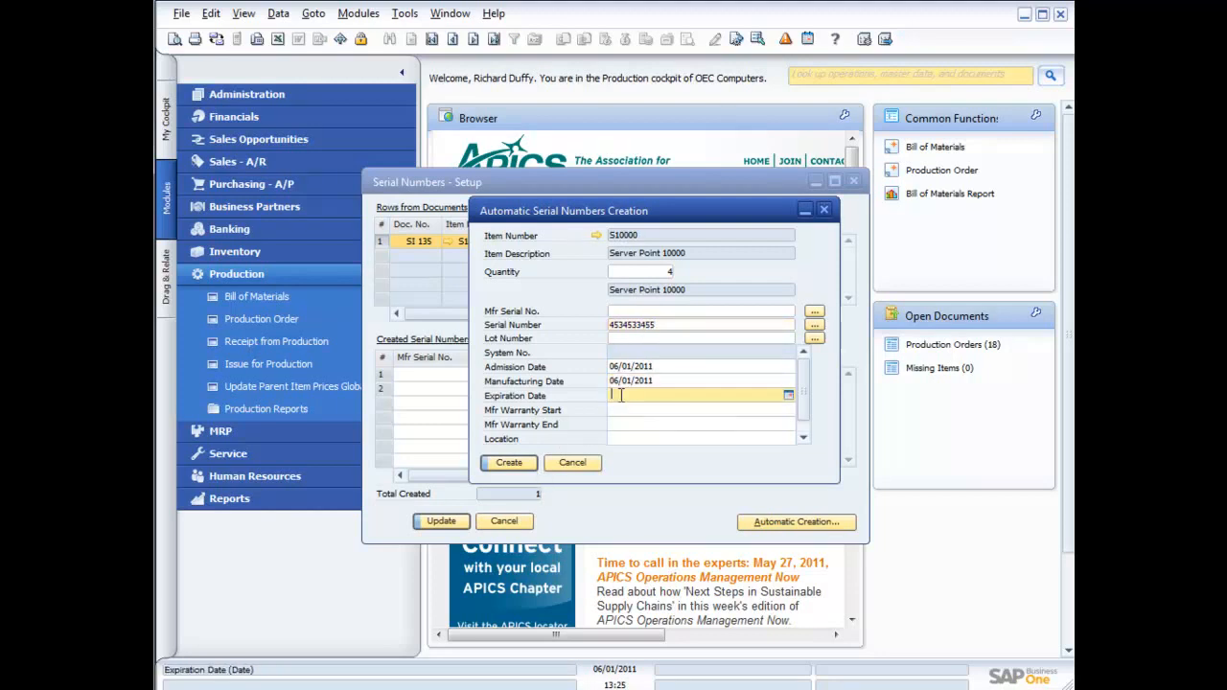
pyautogui.press('Tab')
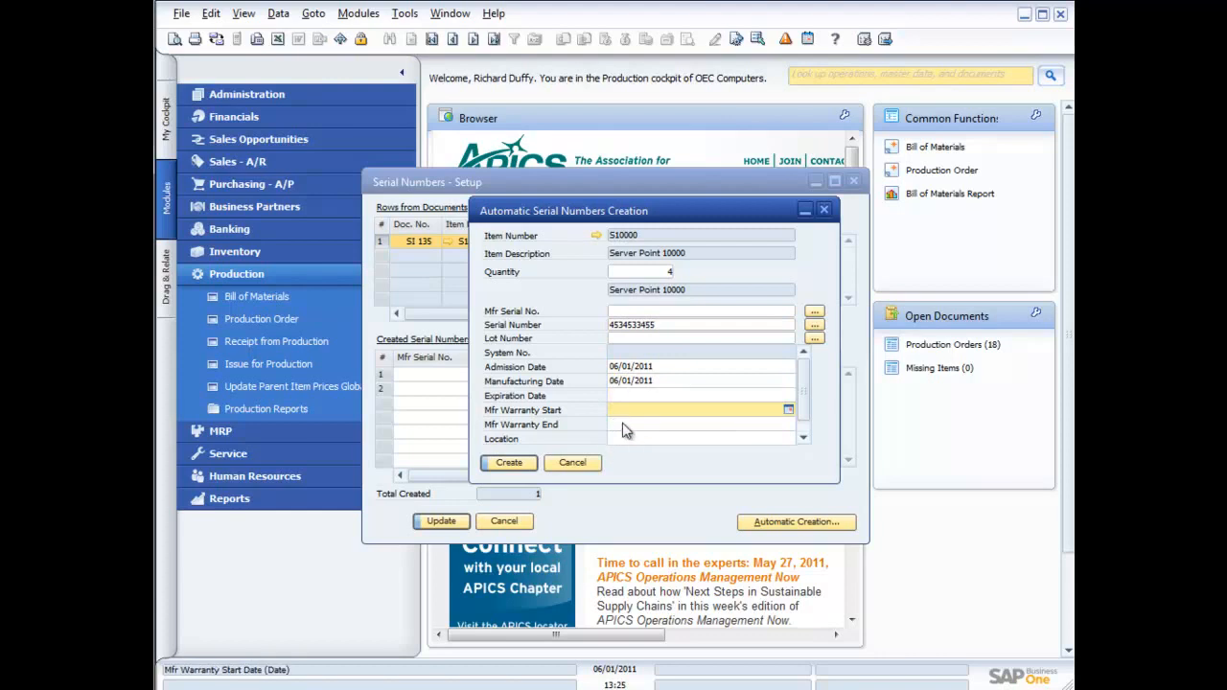
pyautogui.click(509, 462)
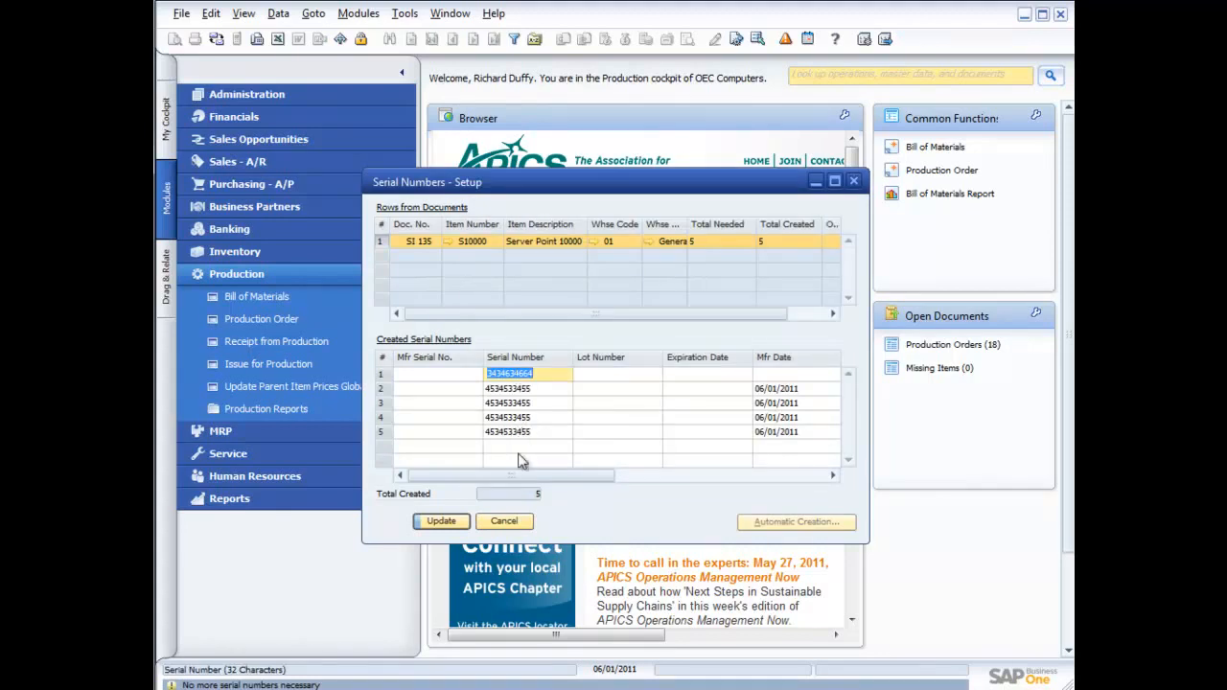
# - Date row 1 as 06/01/2011 and update the serials, hitting the 'already exists' duplicate error
pyautogui.click(770, 374)
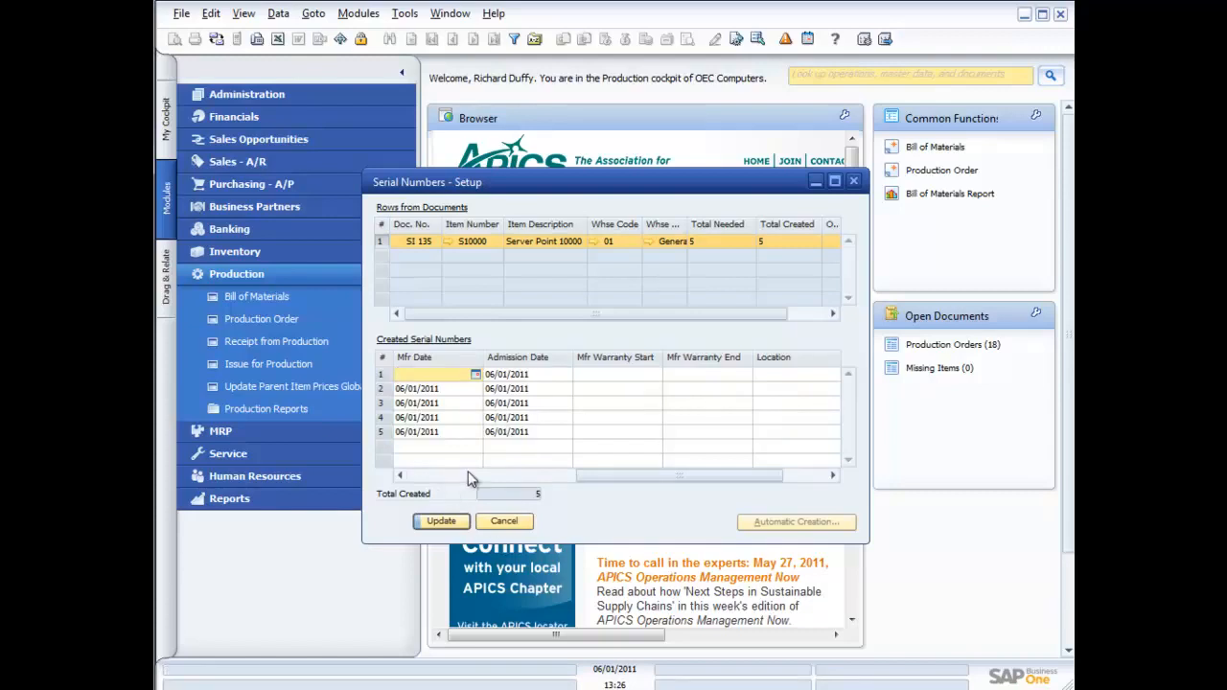
pyautogui.write('06')
pyautogui.press('BackSpace')
pyautogui.press('BackSpace')
pyautogui.write('1')
pyautogui.press('Tab')
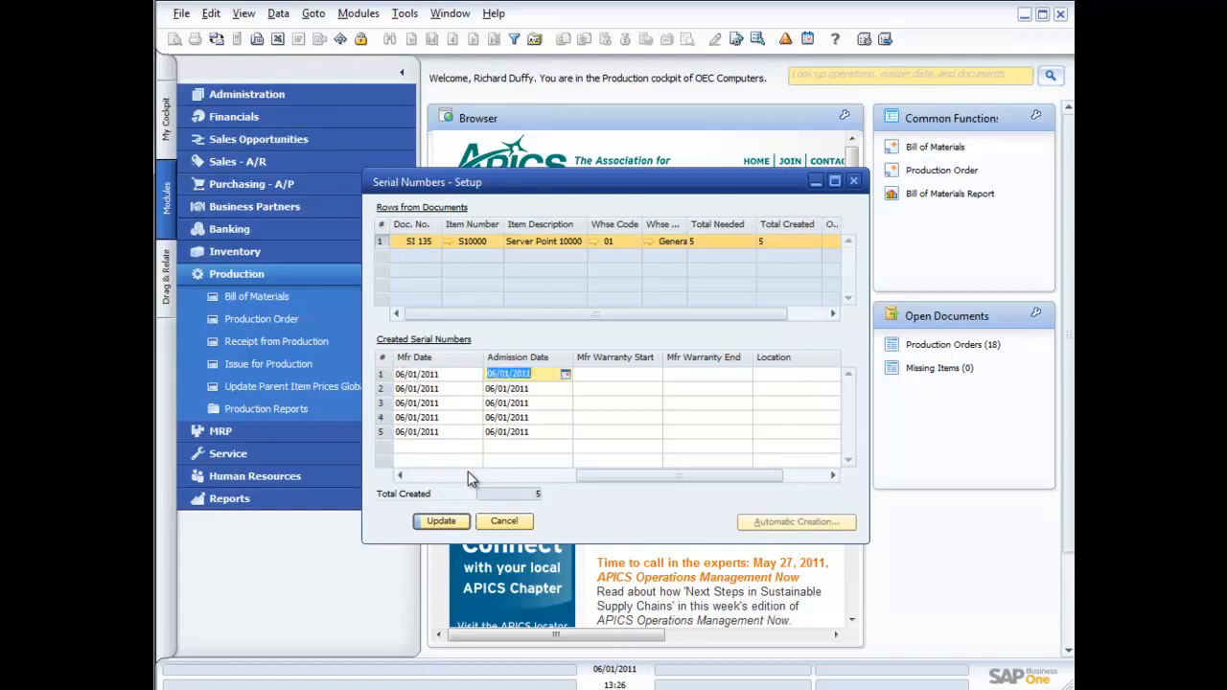
pyautogui.click(441, 477)
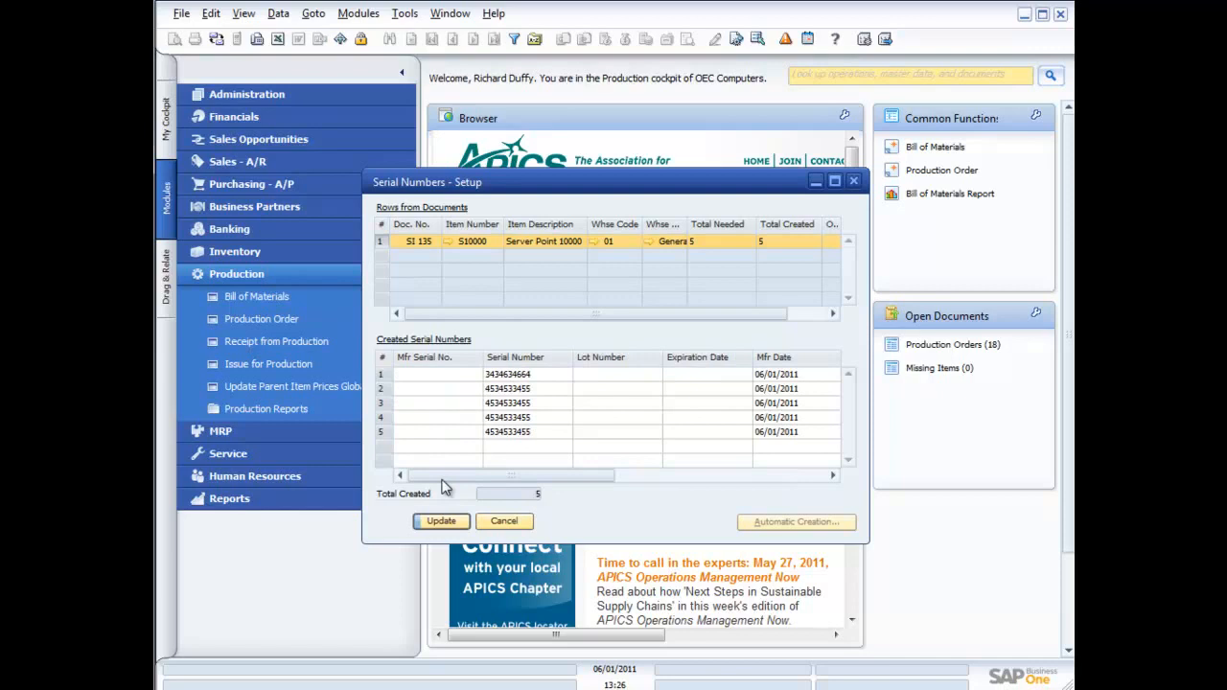
pyautogui.click(443, 522)
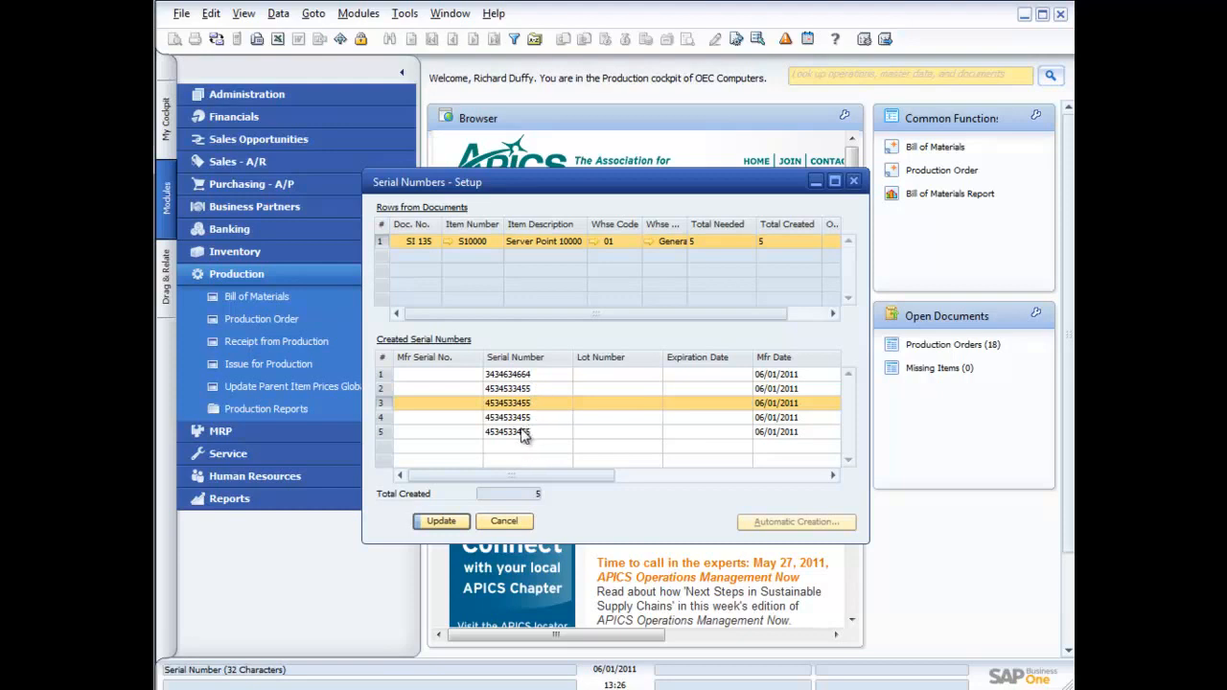
pyautogui.click(547, 389)
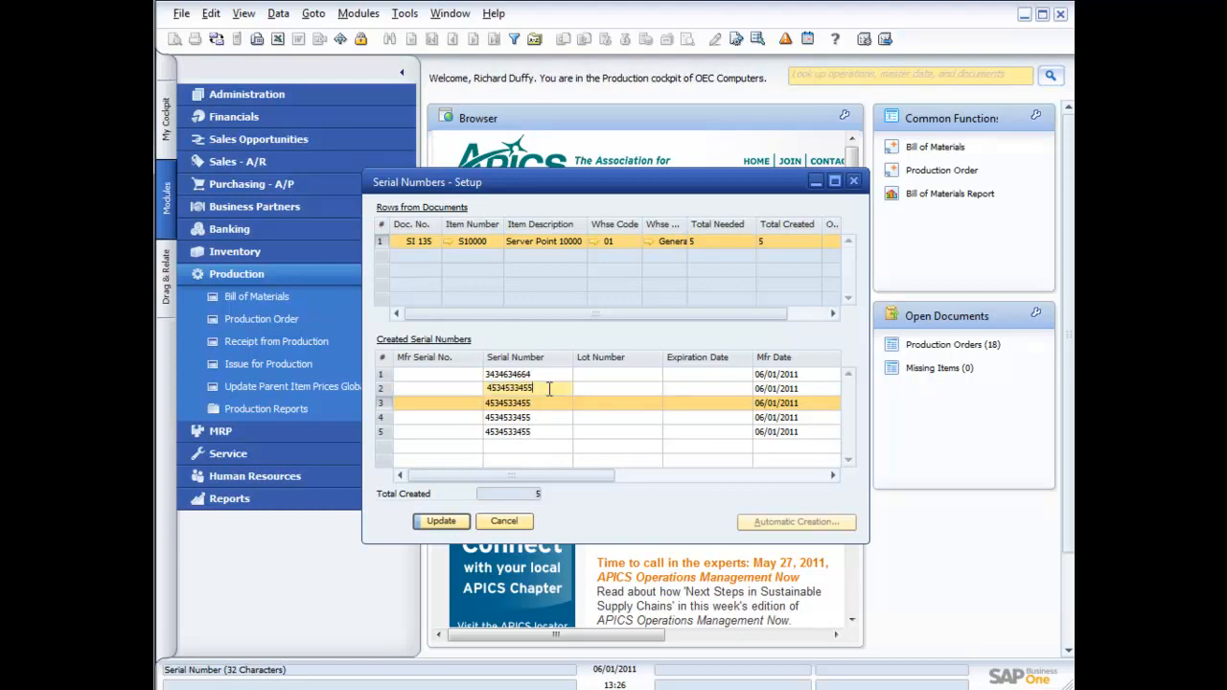
pyautogui.press('BackSpace')
pyautogui.write('6')
pyautogui.click(542, 403)
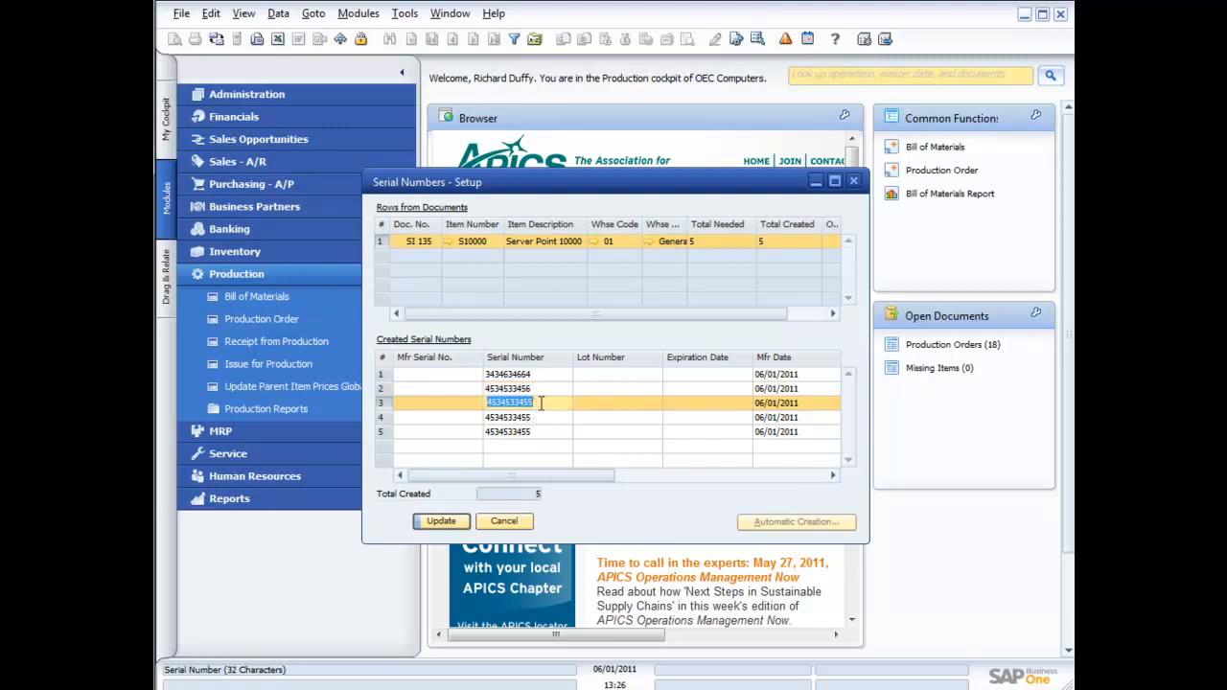
pyautogui.press('BackSpace')
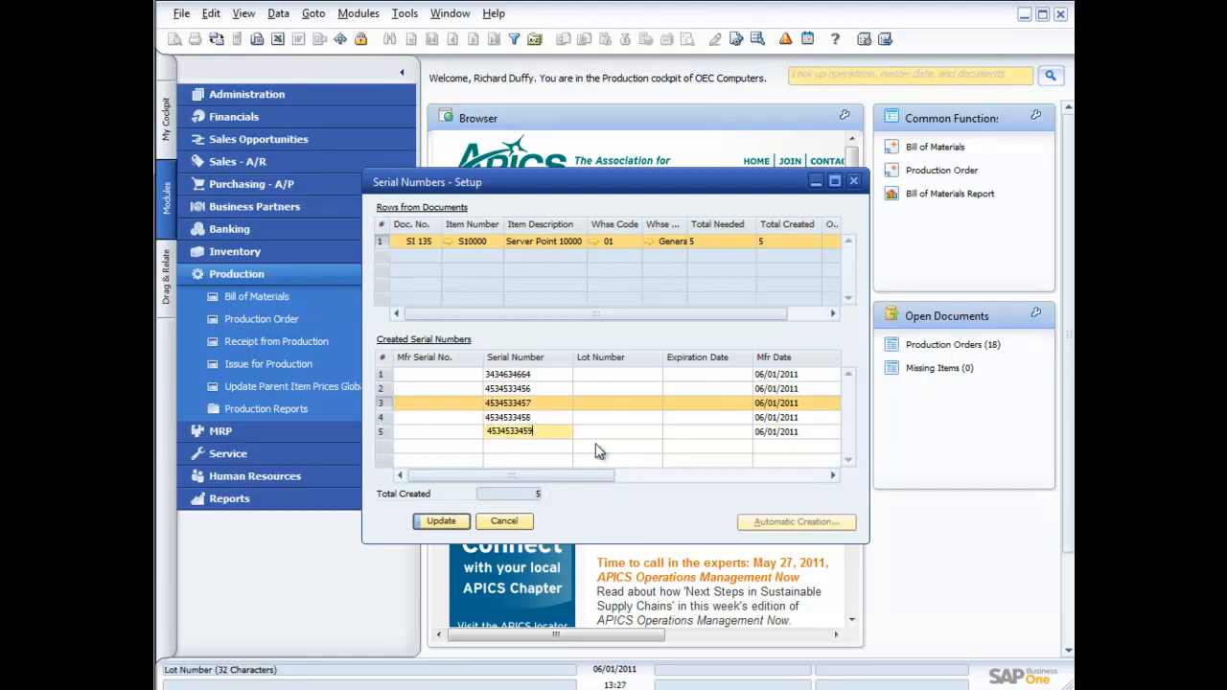
# - Update the corrected serials and accept them, returning to Receipt 135
pyautogui.click(440, 521)
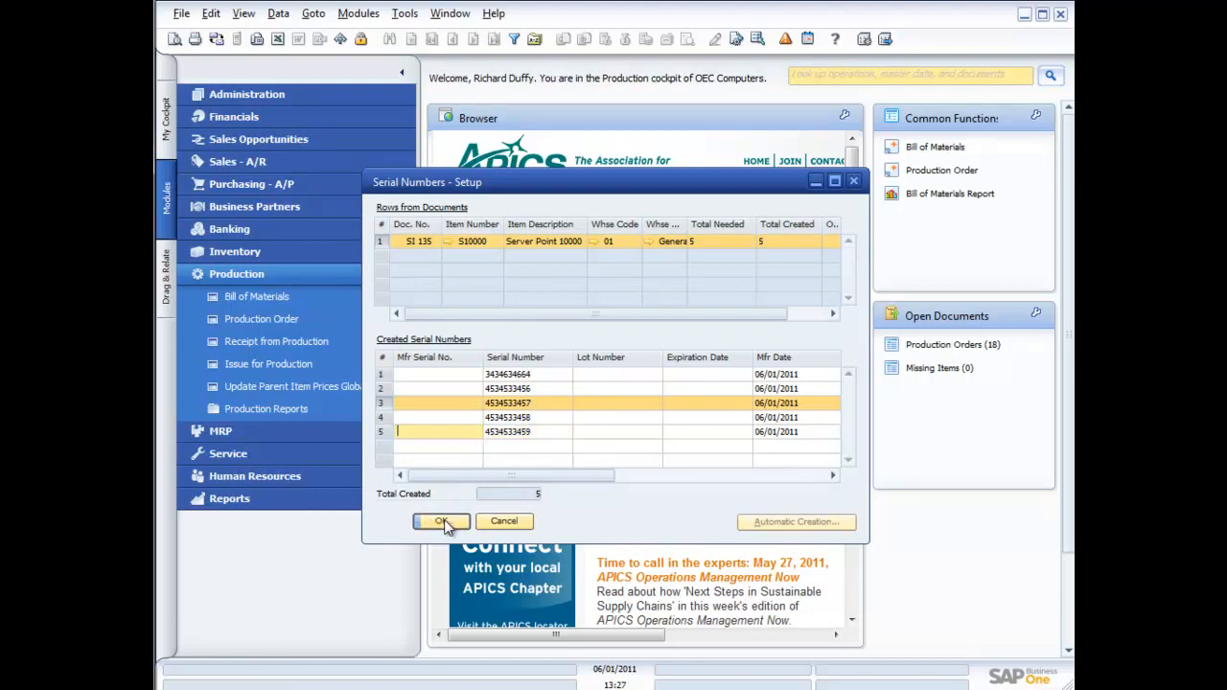
pyautogui.click(443, 523)
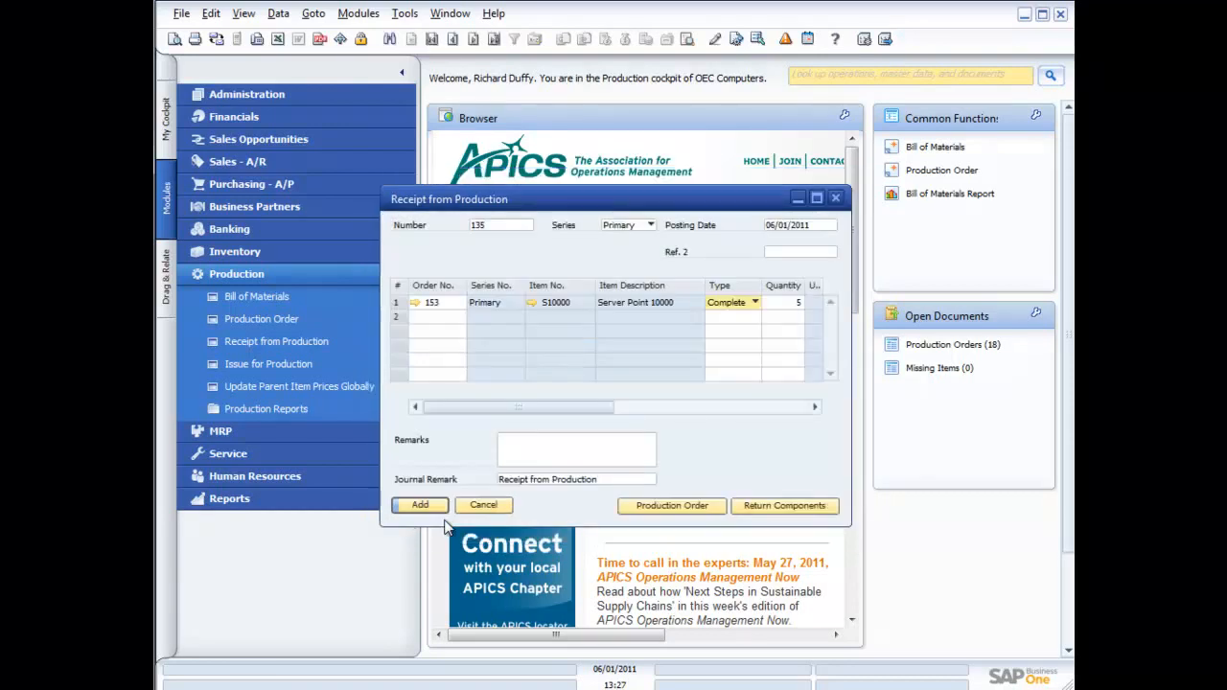
# - Add Receipt 135 for the five Server Points to stock and close the receipt window
pyautogui.click(431, 508)
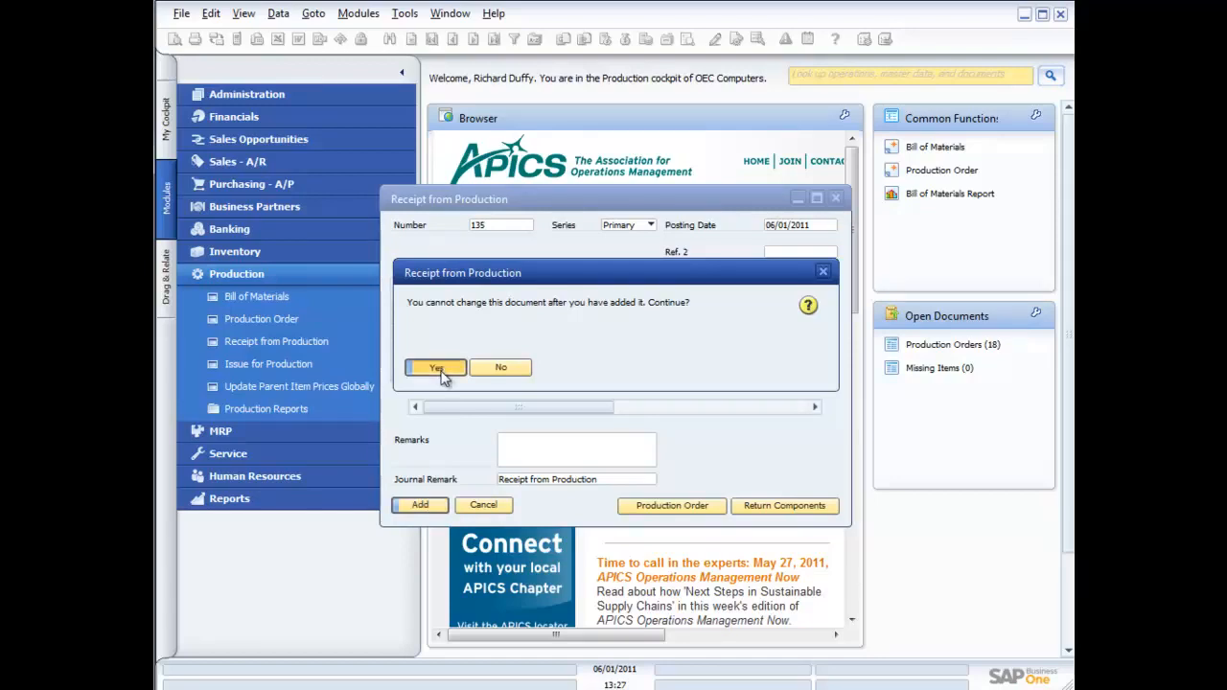
pyautogui.click(438, 368)
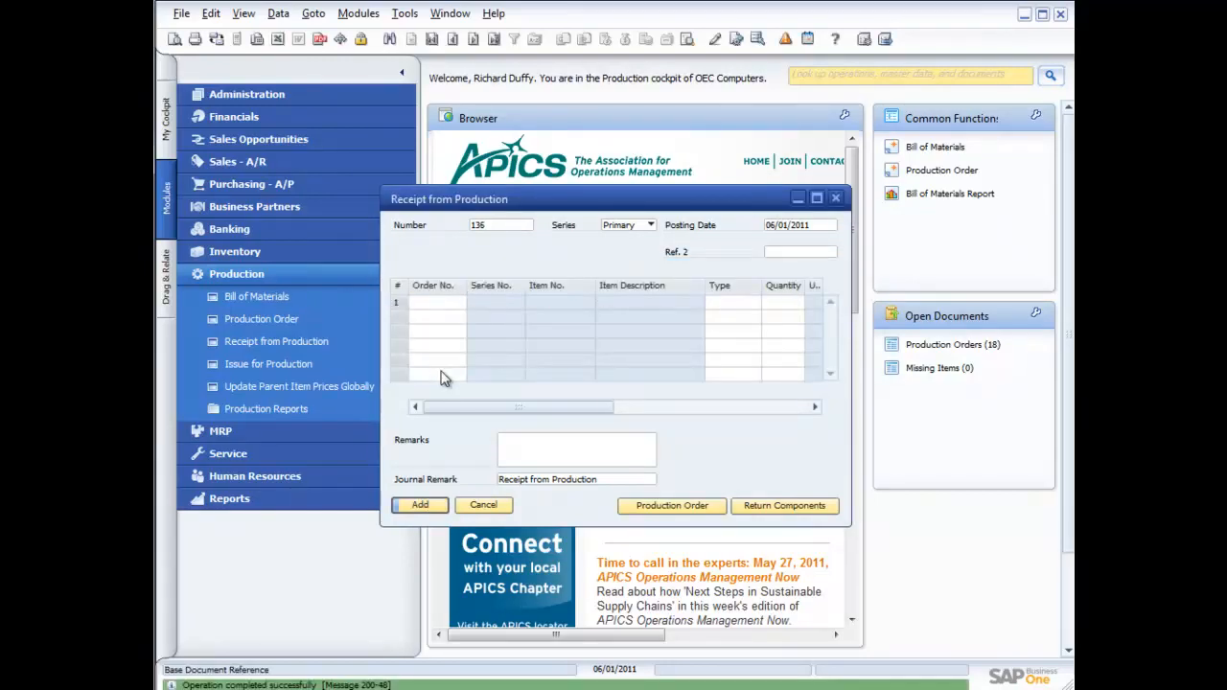
pyautogui.click(835, 197)
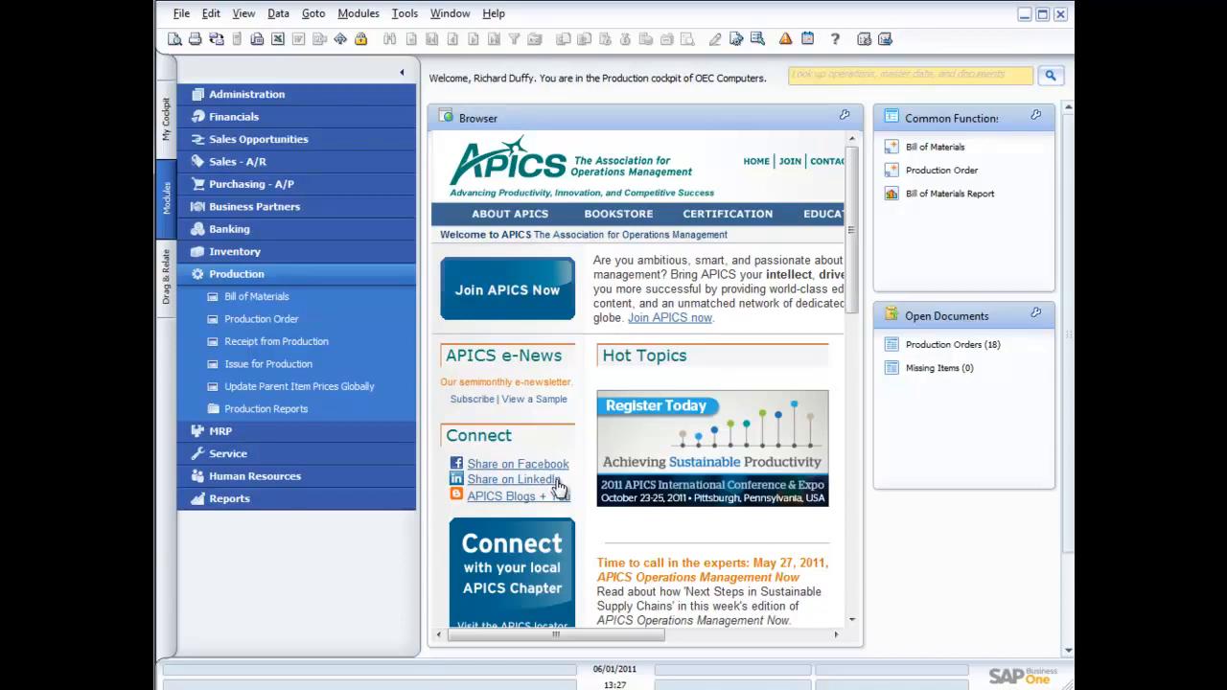
# - Expand Production Reports to list Bill of Materials Report and Open Items List
pyautogui.click(275, 410)
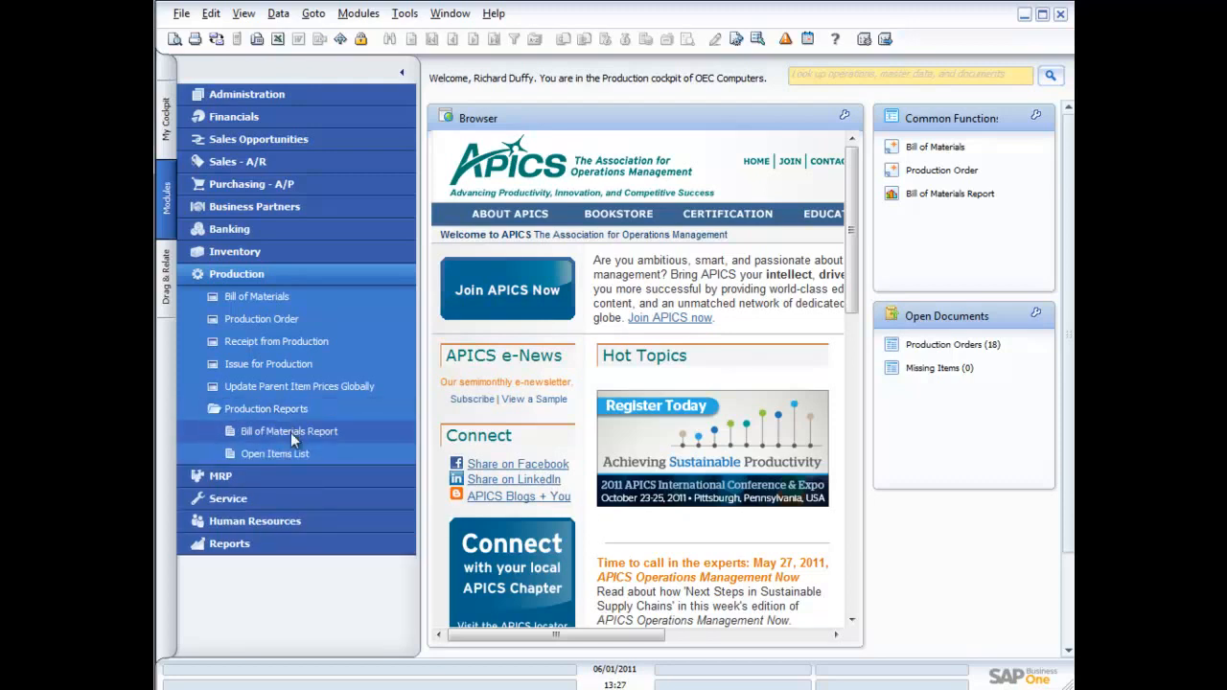